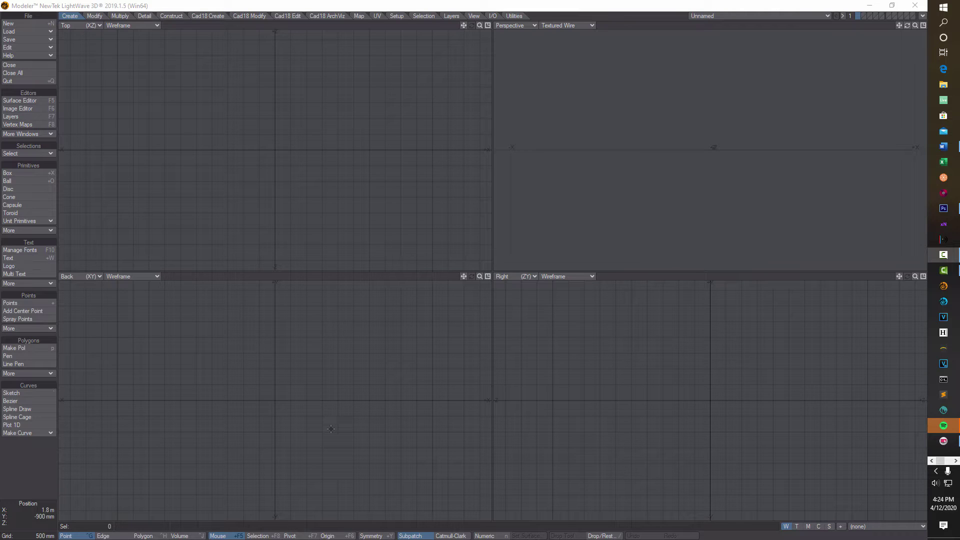
Draw a flat, slightly wider-than-tall box in the Back view and pull its right edge inward.
click(35, 172)
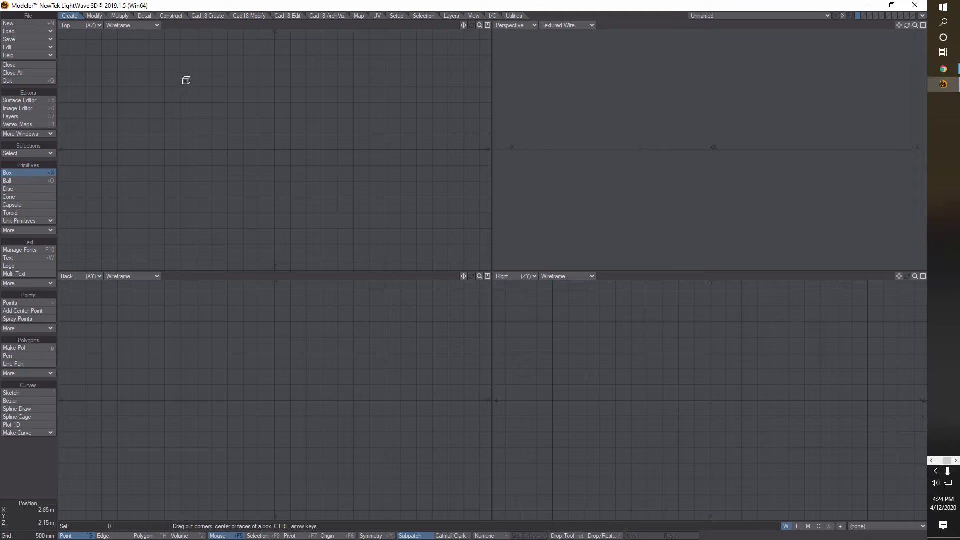
drag(194, 328, 412, 481)
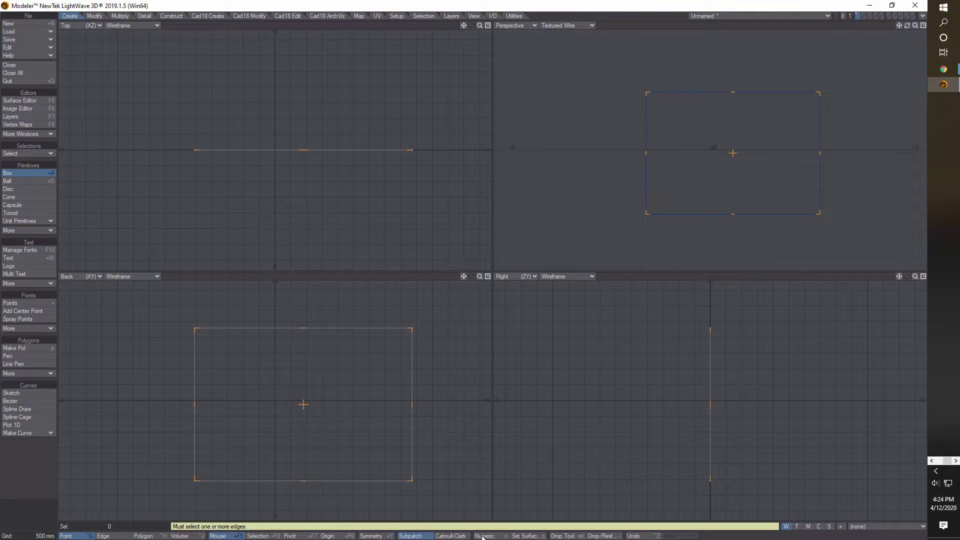
click(373, 406)
Divide the box into a grid of 17 columns by 20 rows.
key(Up)
key(Up)
key(Up)
key(Up)
key(Up)
key(Up)
key(Up)
key(Up)
key(Up)
key(Up)
key(Up)
key(Up)
key(Up)
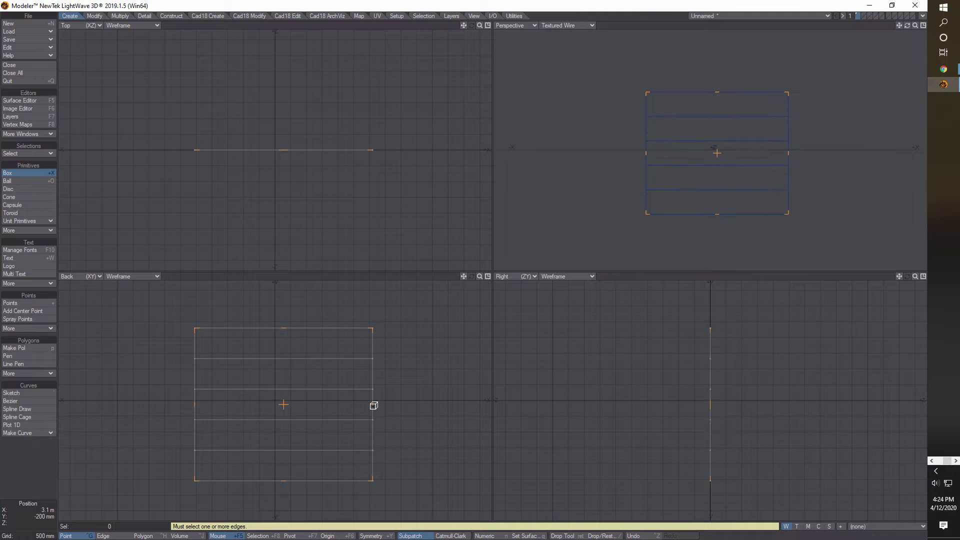
key(Up)
key(Up)
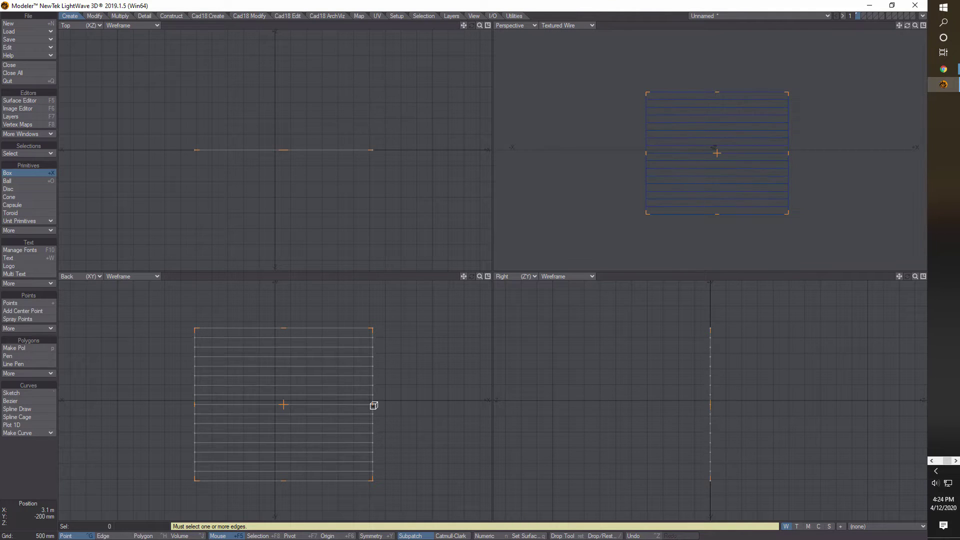
key(Right)
key(Right)
key(Right)
key(Right)
key(Right)
key(Right)
key(Right)
key(Right)
key(Right)
key(Right)
key(Right)
key(Right)
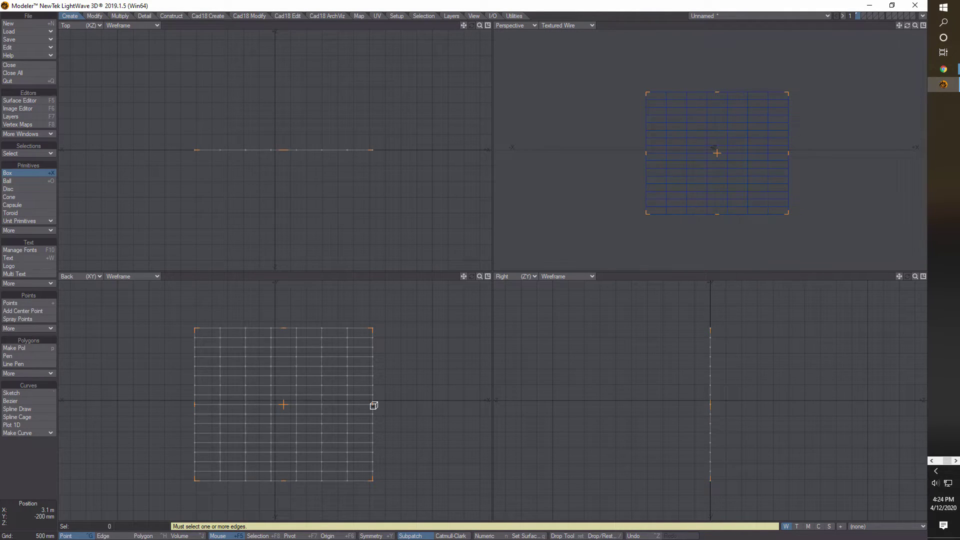
key(Right)
key(Right)
key(Up)
key(Up)
key(Up)
key(Up)
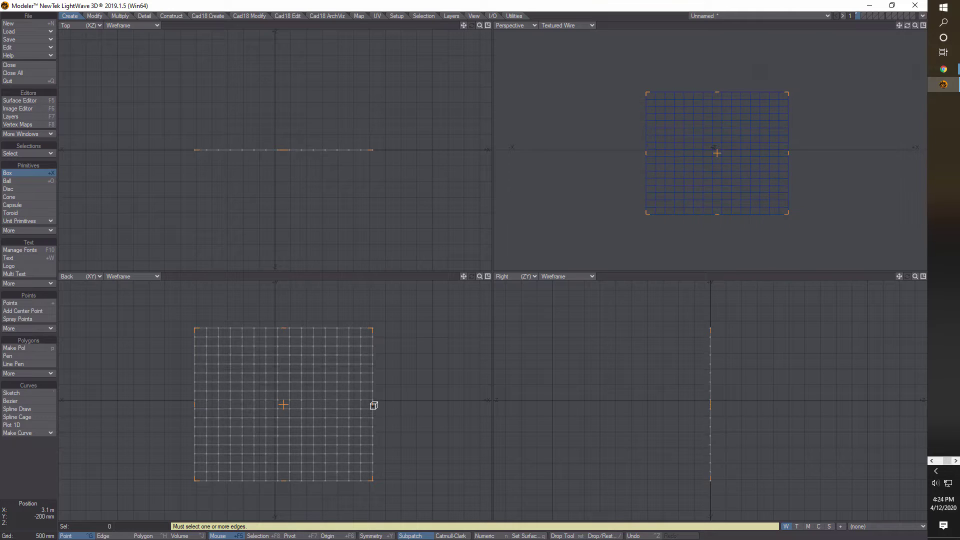
key(Right)
key(Right)
key(Right)
key(Right)
key(Right)
key(Right)
key(Right)
key(Right)
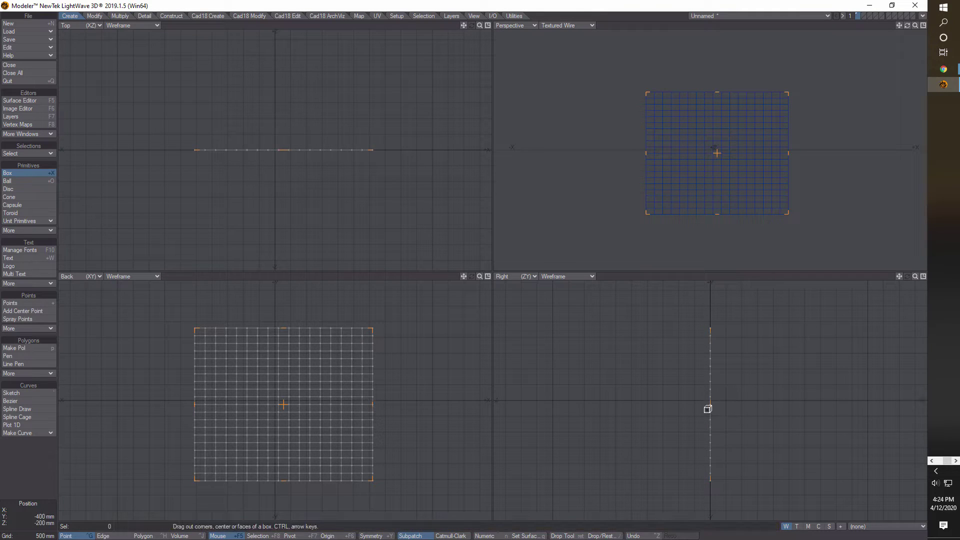
Give the box a shallow depth in the Right view, and rest it centered on the ground at the origin.
drag(712, 405, 733, 400)
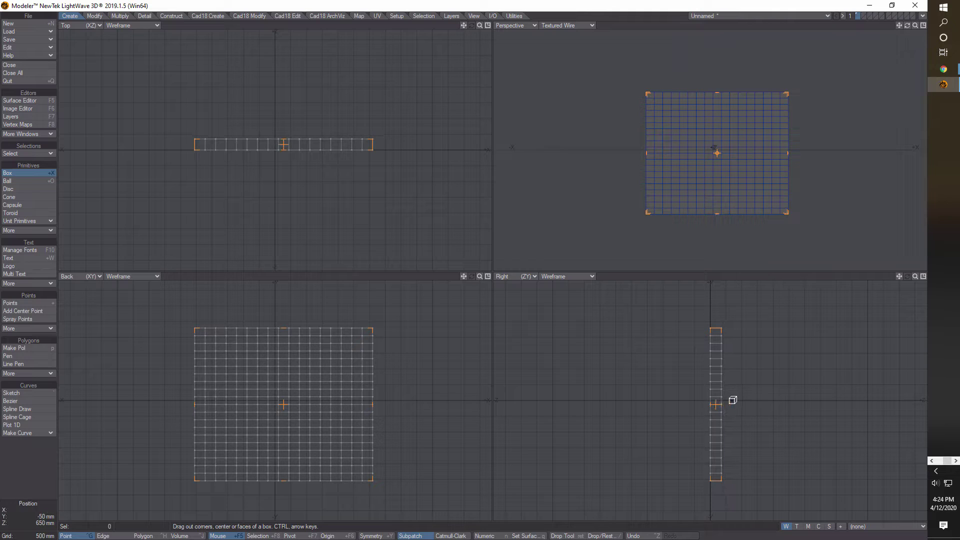
key(space)
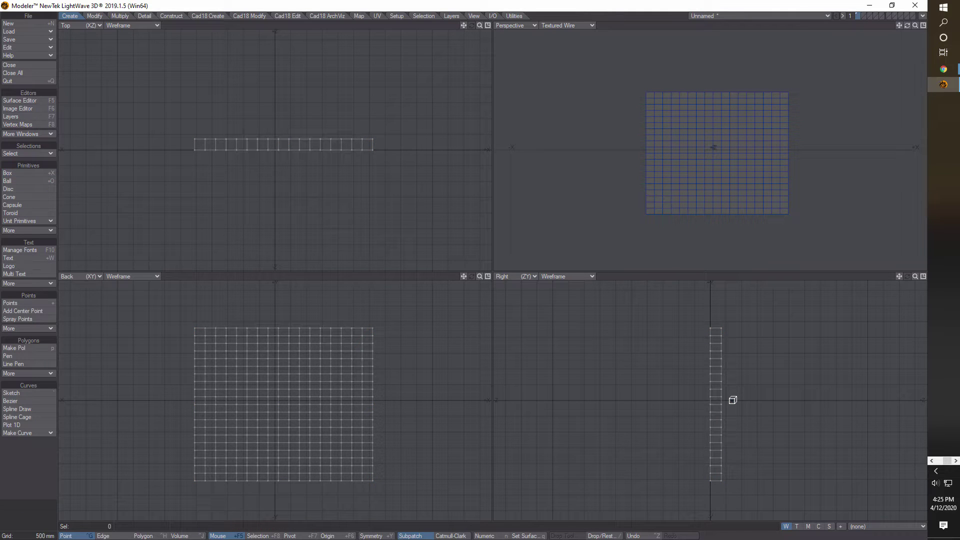
key(ctrl+g)
key(Return)
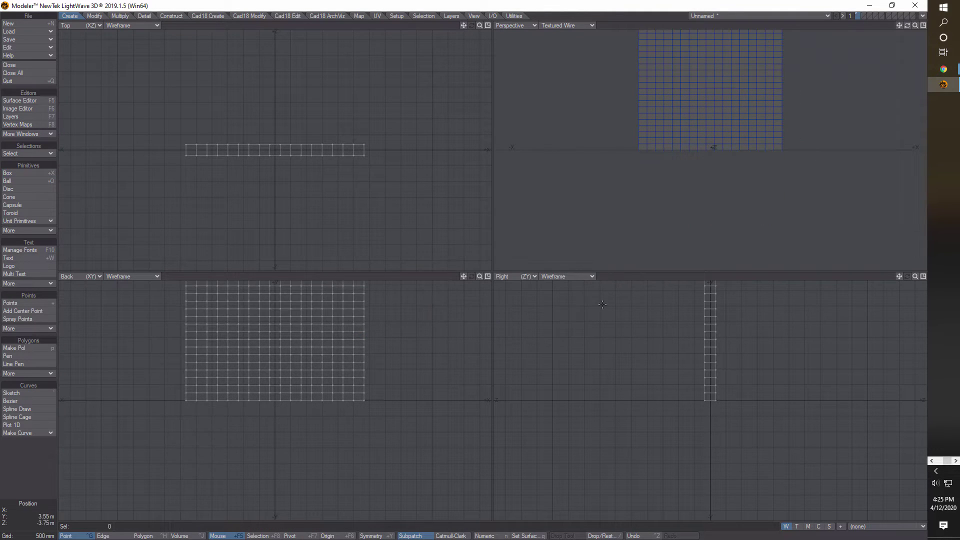
key(a)
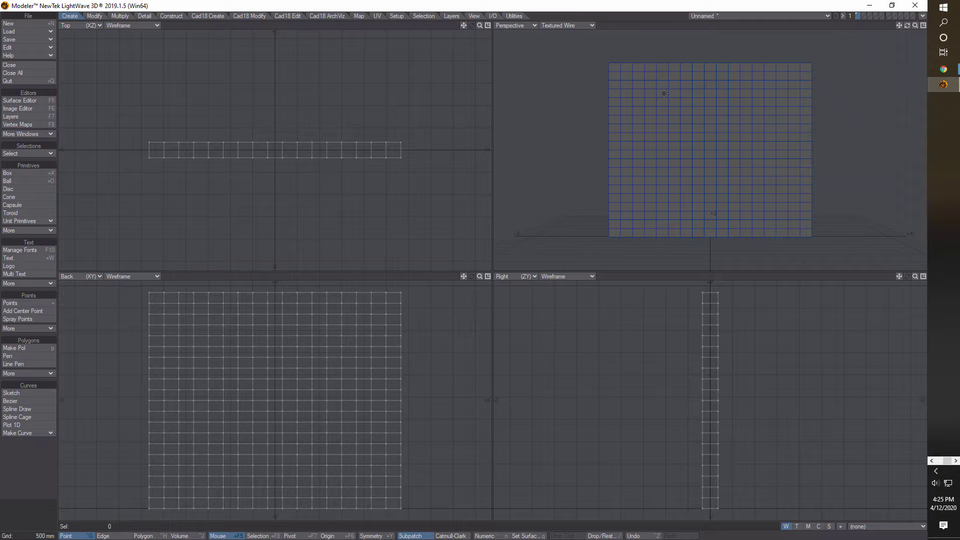
Select three evenly spaced front polygons in the fourth row from the top of the slab.
click(144, 536)
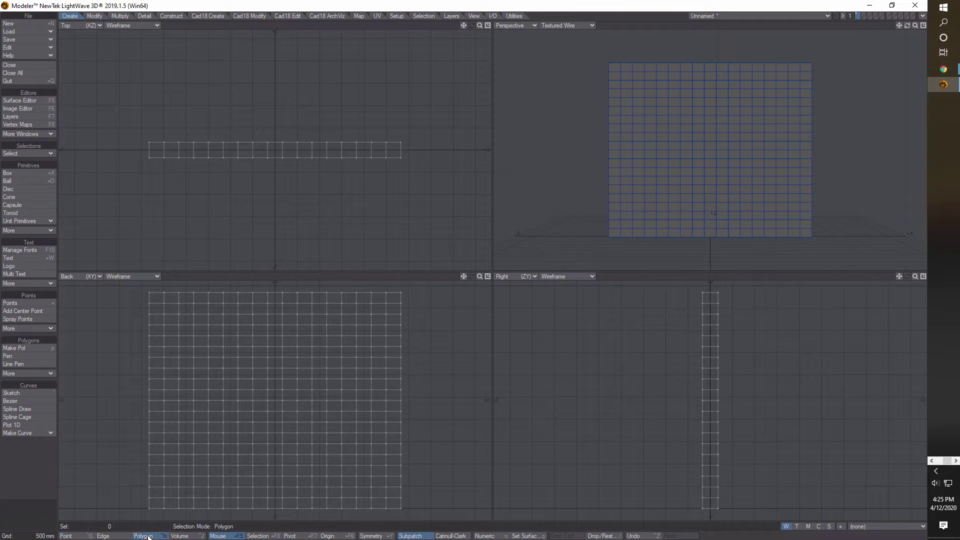
click(666, 95)
click(712, 95)
click(758, 93)
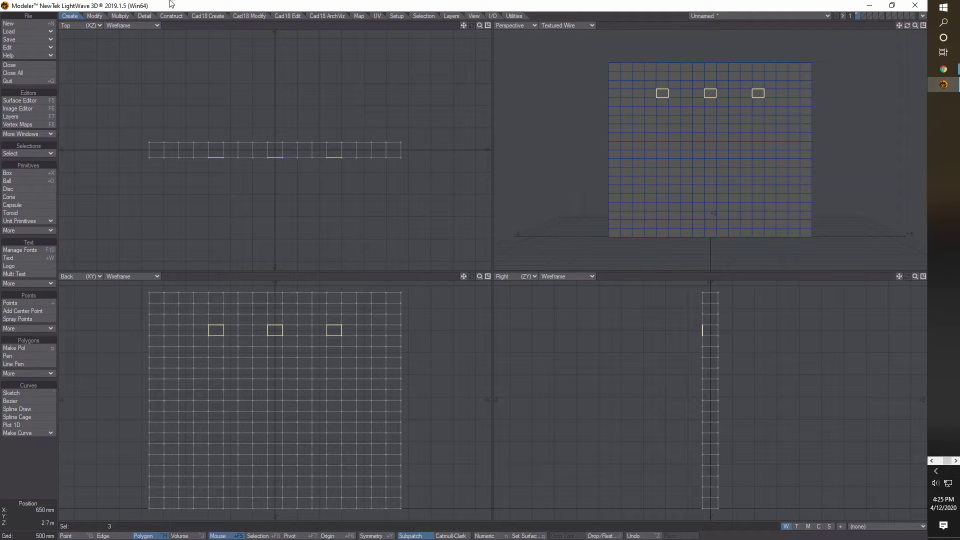
Multishift the three selected polygons straight outward without inset to form three long bars, and clear the selection.
click(120, 16)
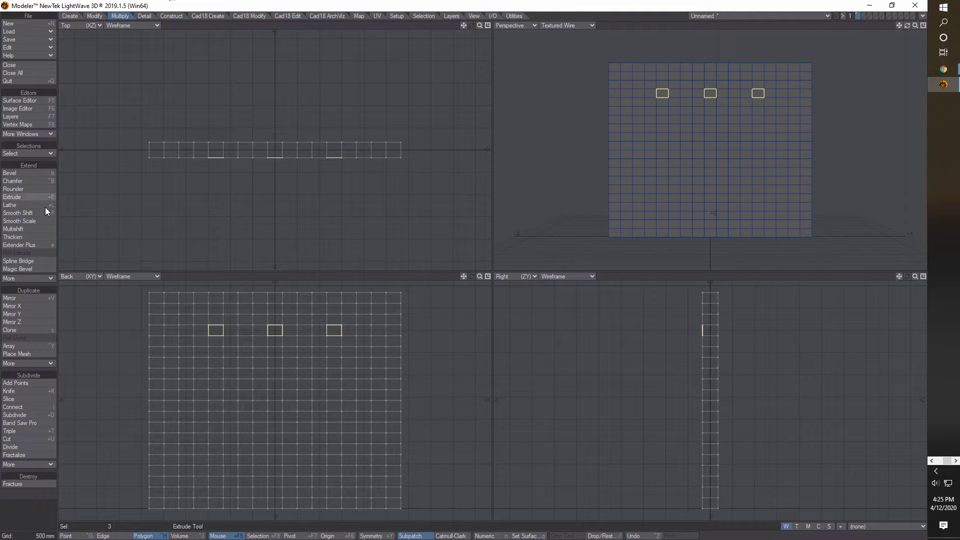
click(34, 229)
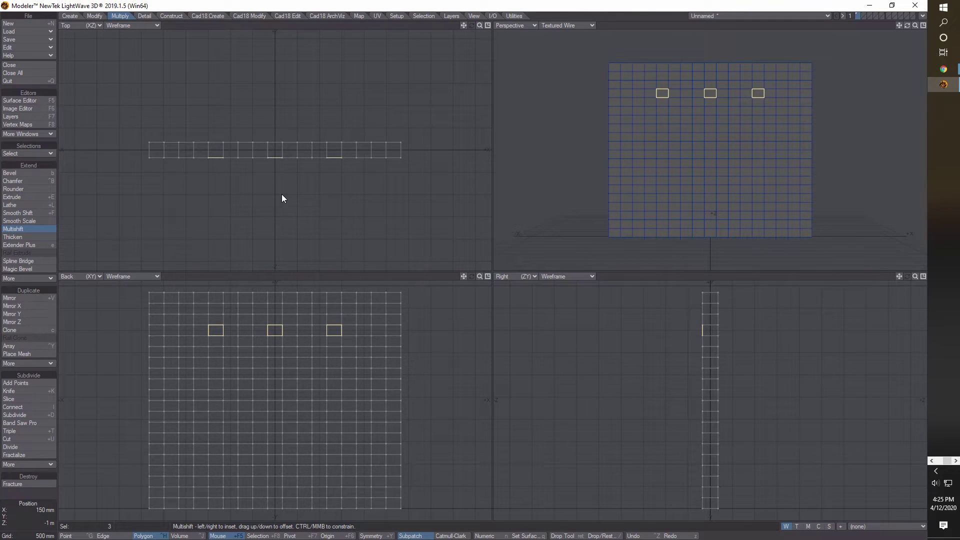
scroll(281, 194, down, 2)
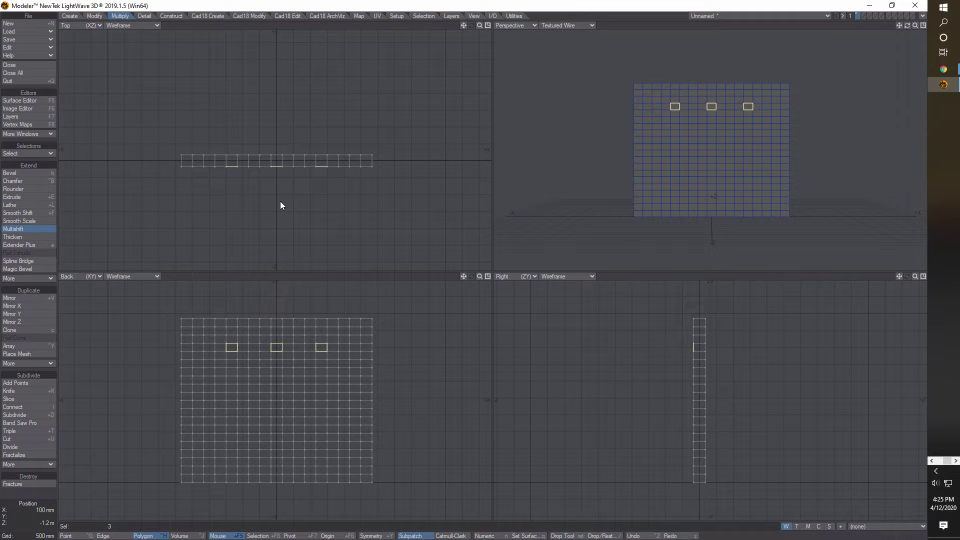
drag(280, 199, 279, 166)
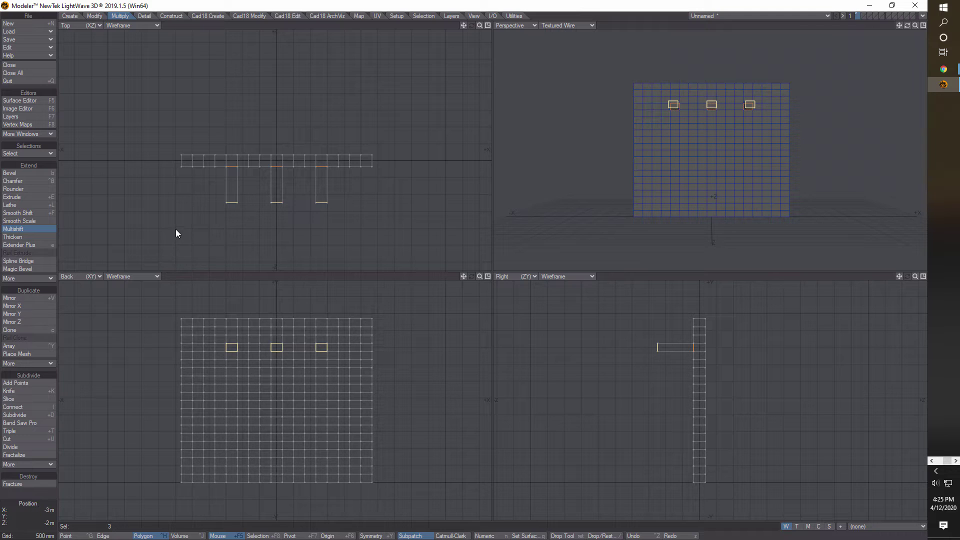
key(space)
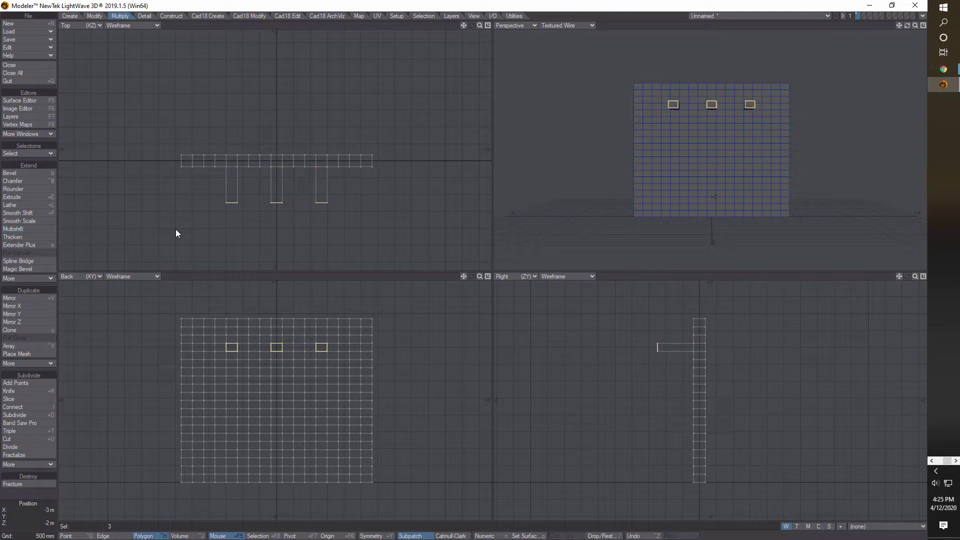
click(23, 501)
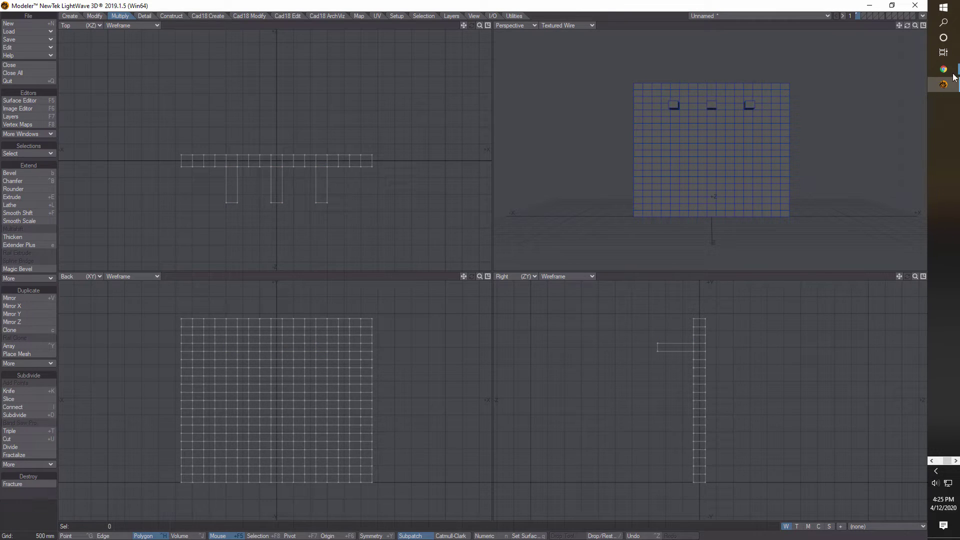
Select all polygons of the three protruding bars, including the side faces missed by the lasso selection.
drag(910, 25, 847, 32)
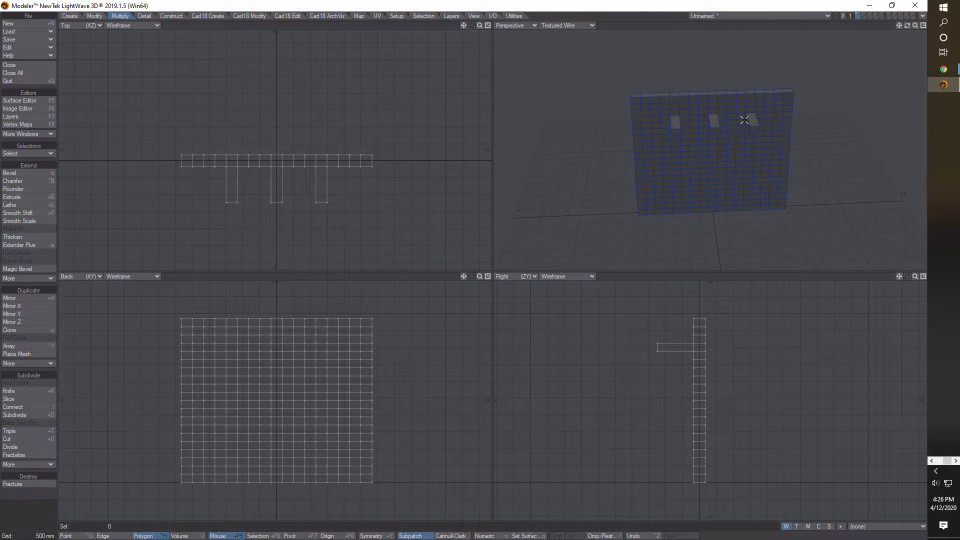
mouse_move(365, 197)
mouse_down()
mouse_move(265, 188)
mouse_move(210, 199)
mouse_up()
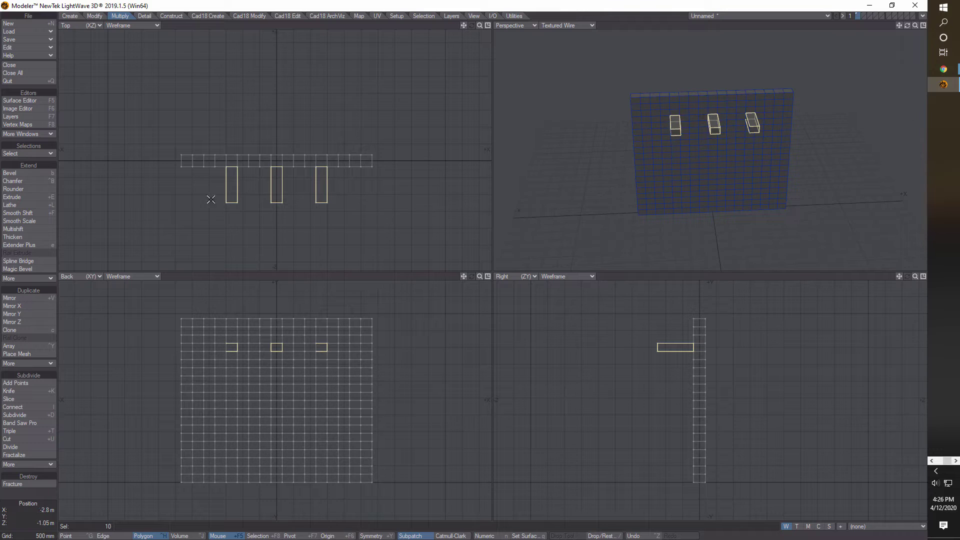
drag(909, 27, 761, 33)
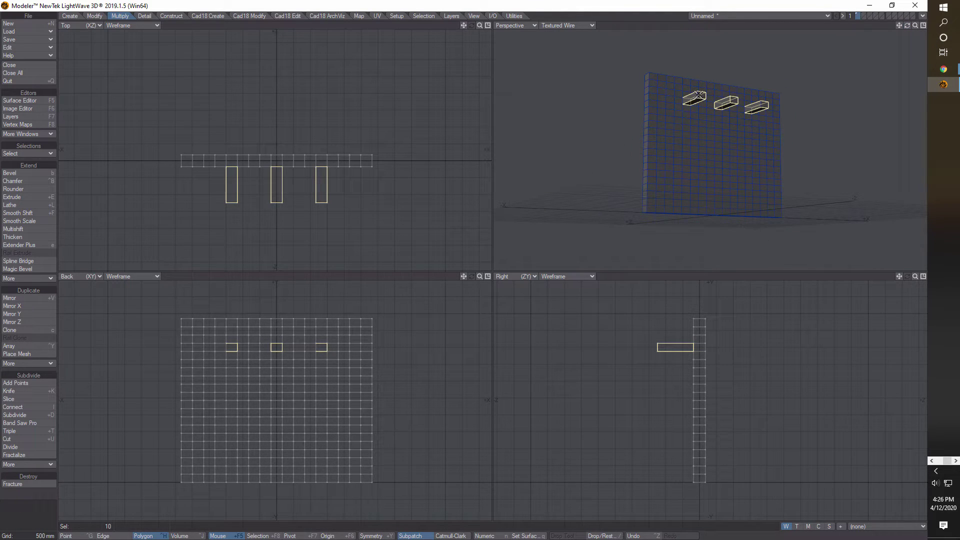
click(733, 100)
click(756, 104)
mouse_move(909, 27)
mouse_down()
mouse_move(883, 32)
mouse_move(898, 29)
mouse_up()
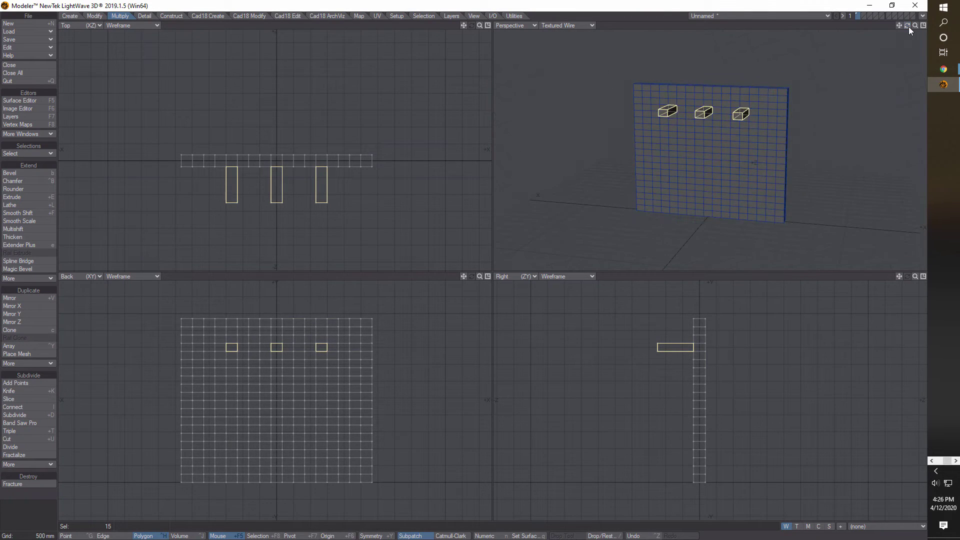
key(a)
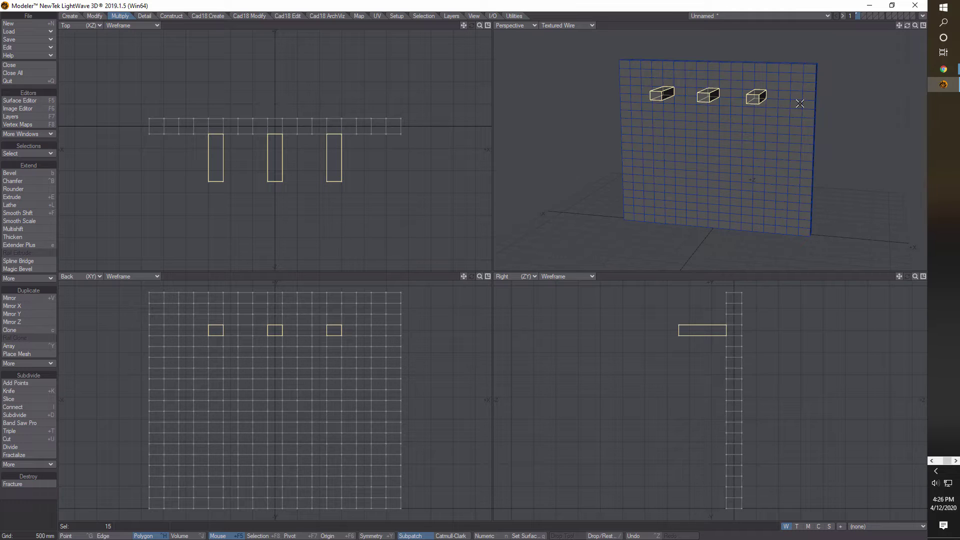
Try subdividing the selected bars with the Metaform method, and undo it.
click(95, 16)
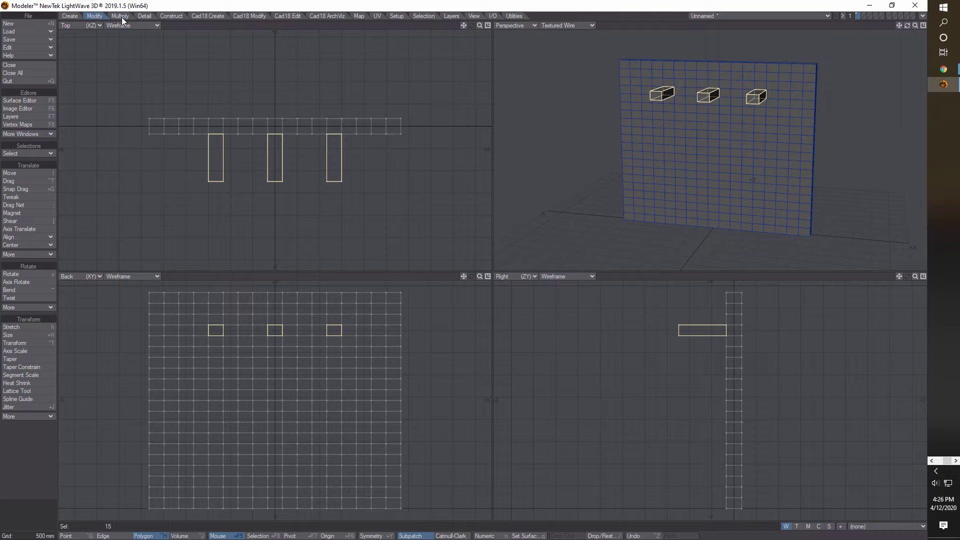
click(122, 17)
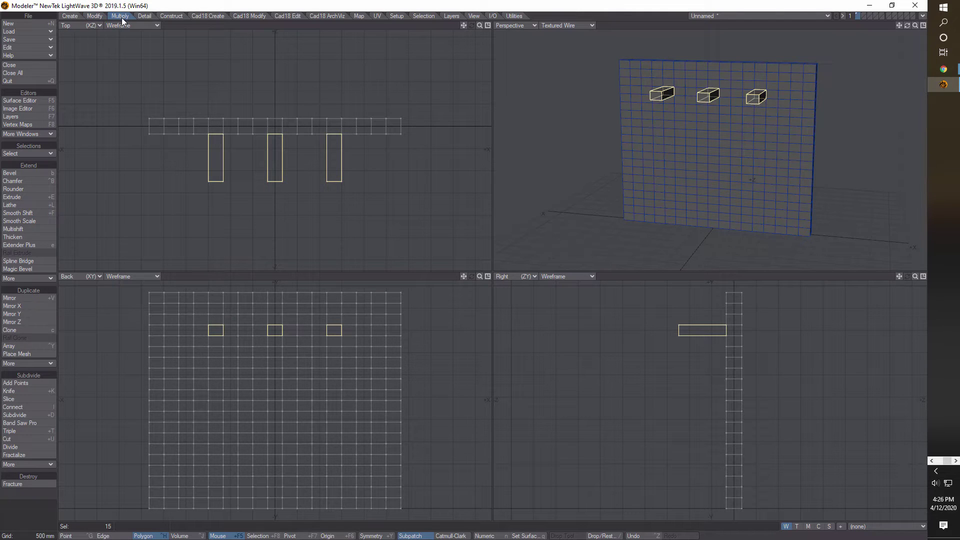
click(26, 416)
click(579, 270)
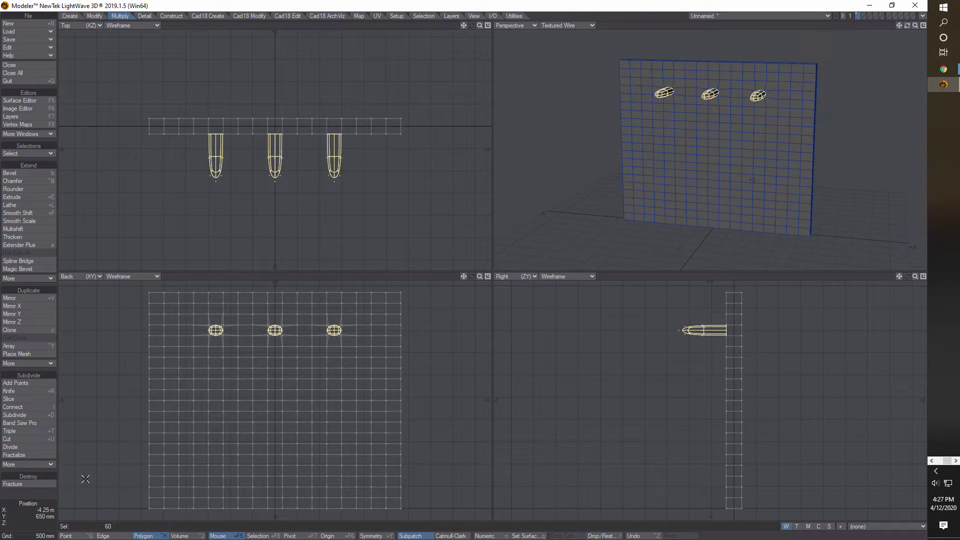
key(ctrl+z)
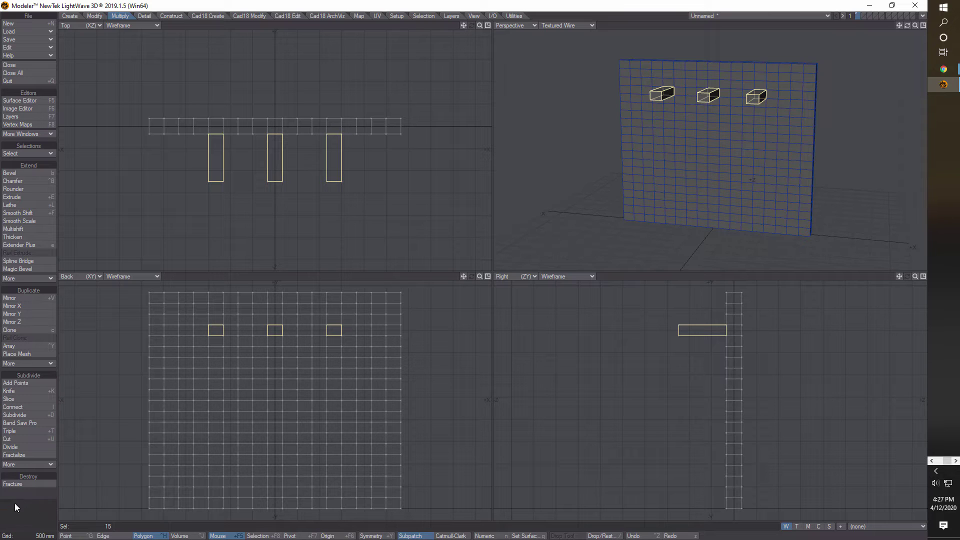
Subdivide the three selected bars four times in a row with the Faceted method and 0.0 % fractal.
click(27, 416)
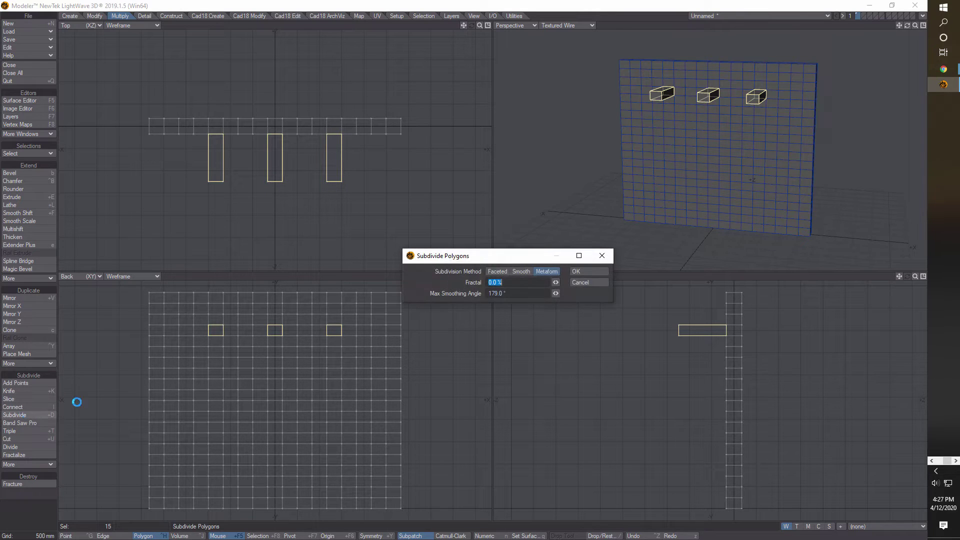
click(497, 272)
click(577, 272)
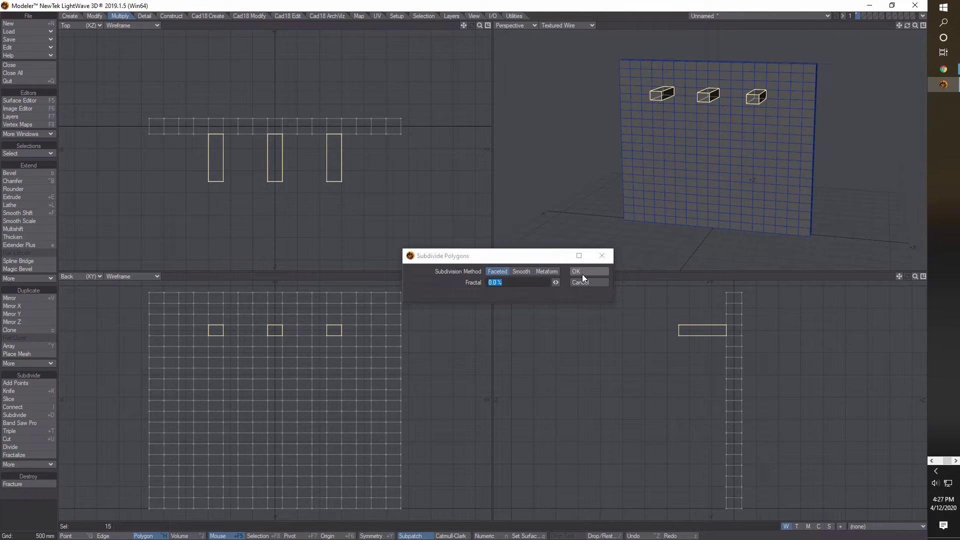
click(32, 416)
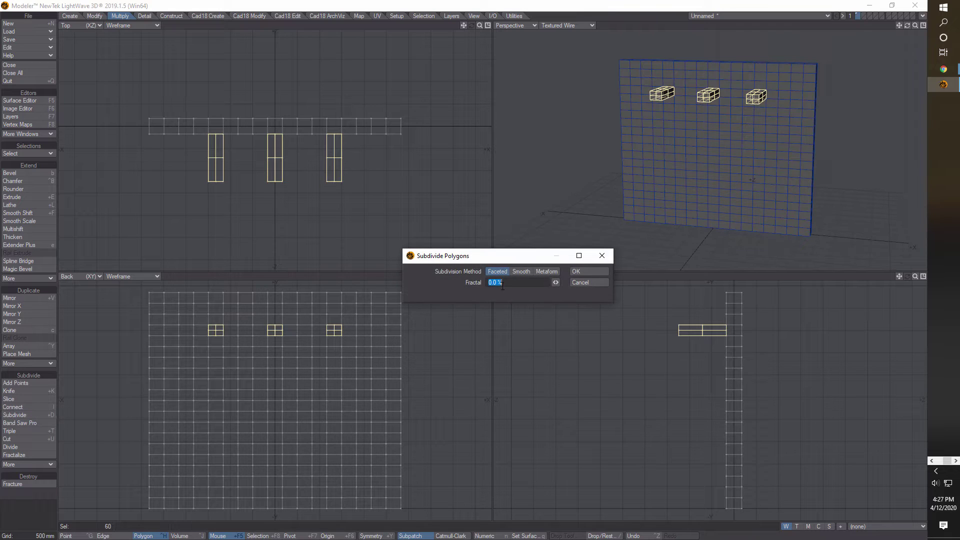
click(583, 272)
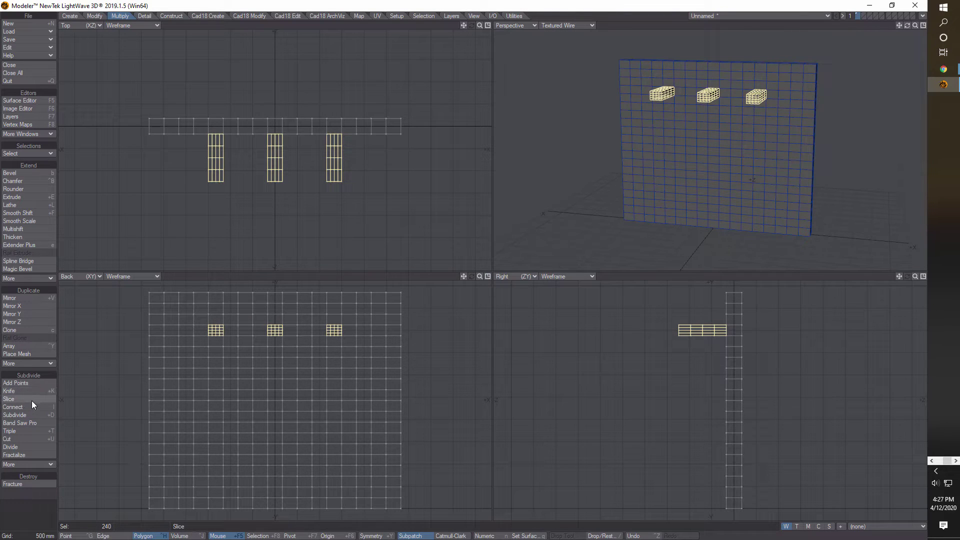
click(32, 416)
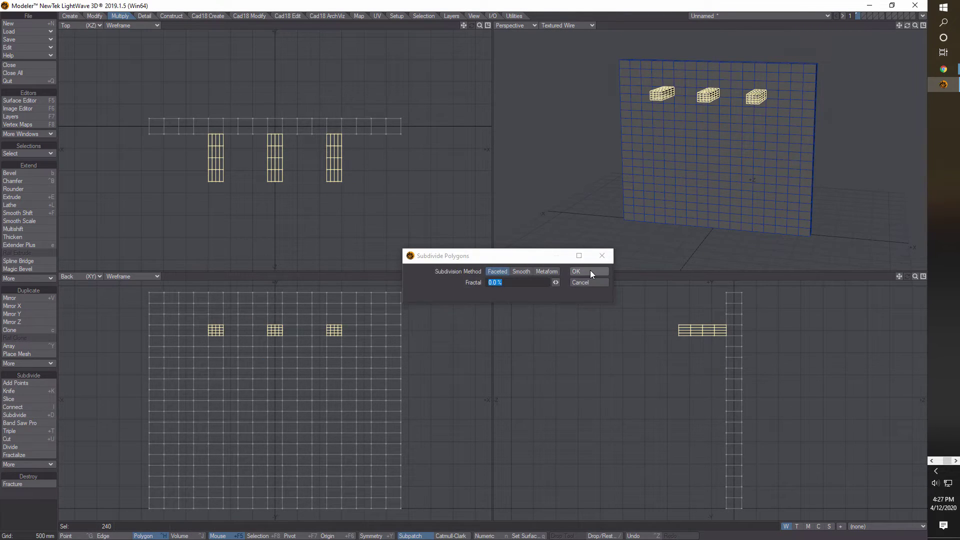
click(583, 272)
click(28, 415)
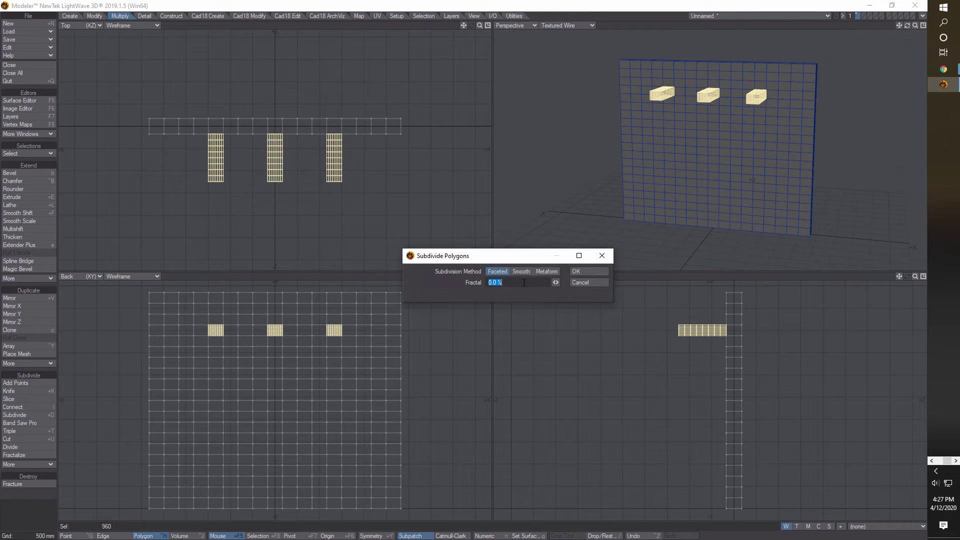
click(579, 273)
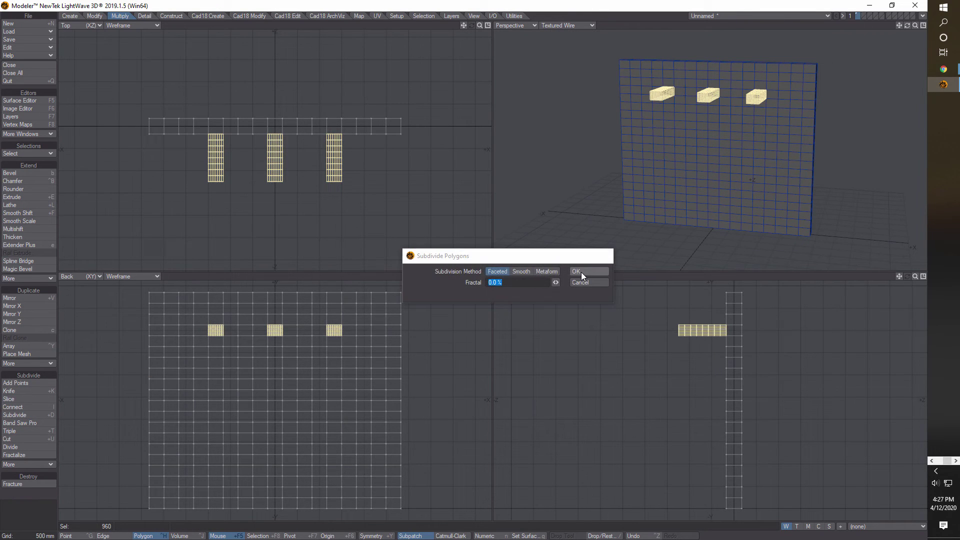
Subdivide the three selected bars once more with the Faceted method and 0.0 % fractal, and clear the selection.
click(27, 415)
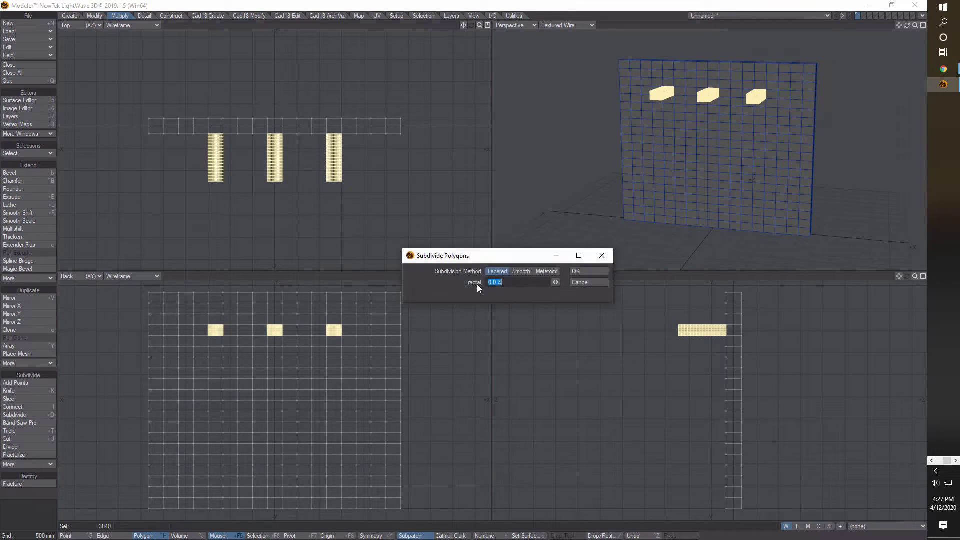
click(584, 272)
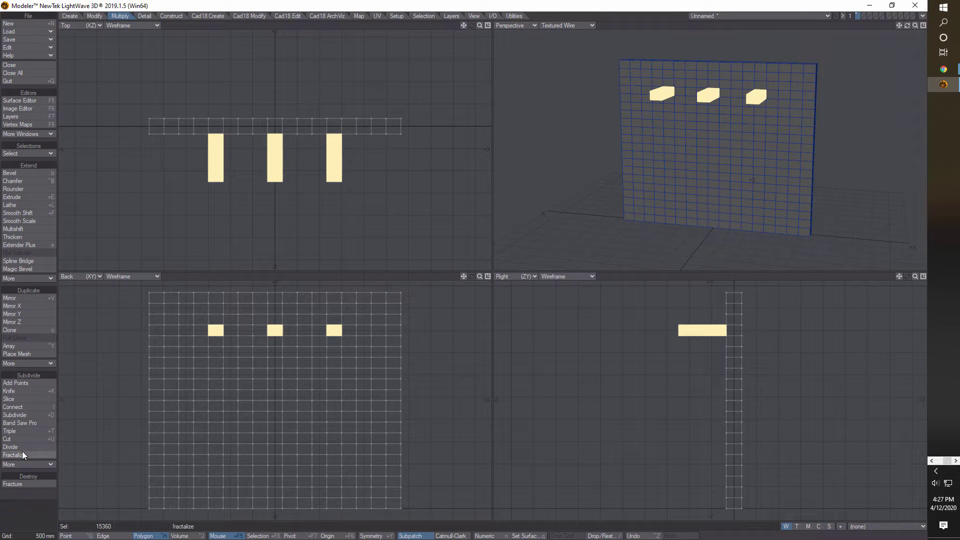
click(22, 515)
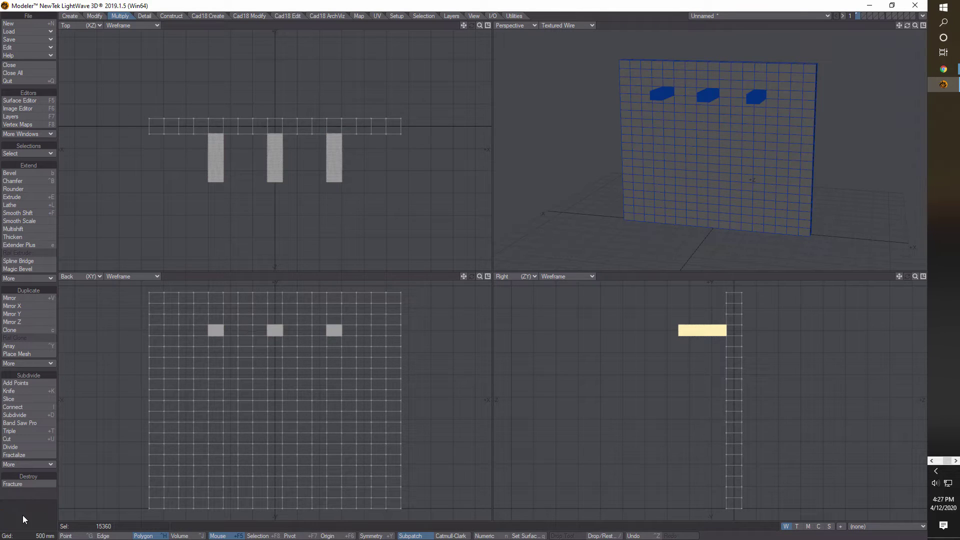
On the empty second layer, with the slab layer as background, draw a flat horizontal box about 4.9 m wide and 1.5 m deep across the bars.
click(864, 15)
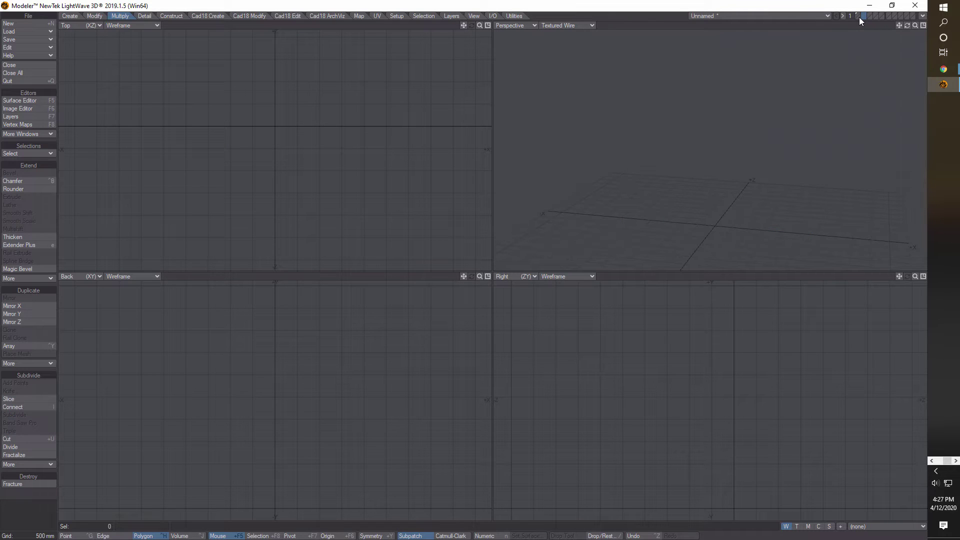
click(859, 17)
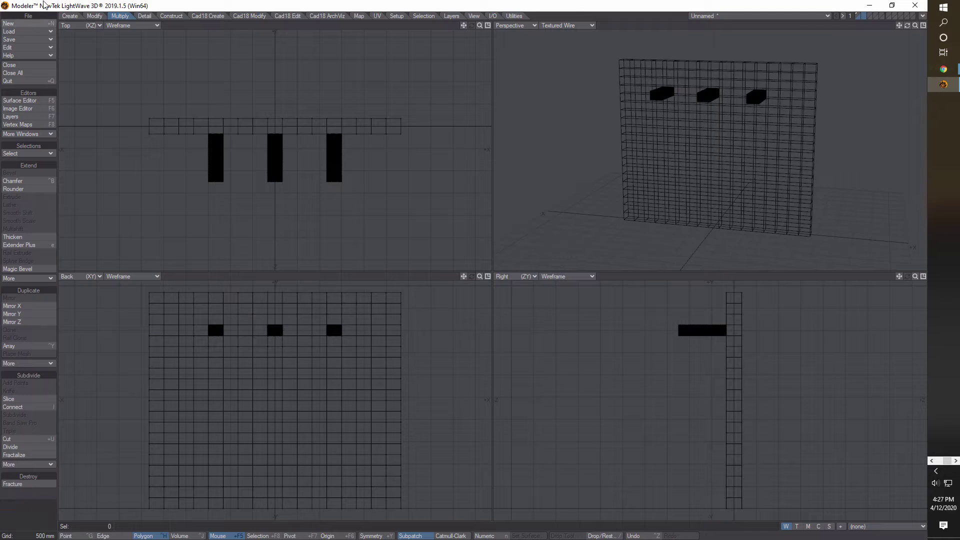
click(70, 17)
click(43, 173)
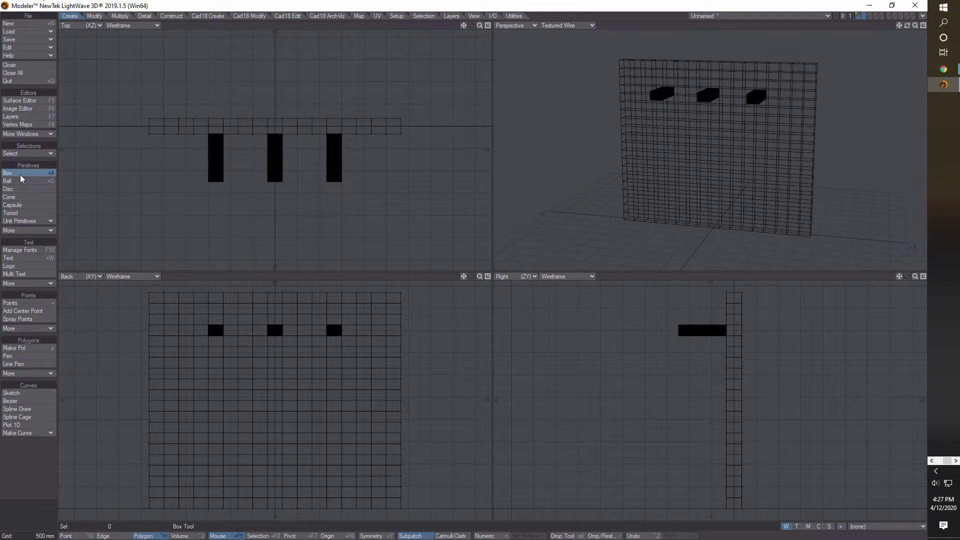
drag(170, 153, 389, 219)
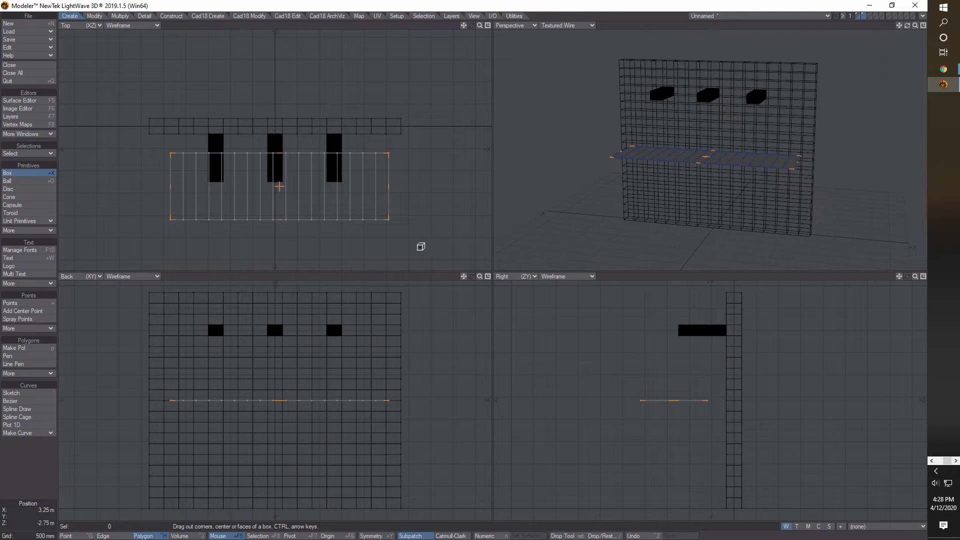
Raise the flat box's X segments to 62, check them in the numeric settings, and finish the box.
key(Up)
key(Up)
key(Down)
key(Down)
key(Right)
key(Right)
key(Right)
key(Right)
key(Right)
key(Right)
key(Right)
key(Right)
key(Right)
key(Right)
key(Right)
key(Right)
key(Right)
key(Right)
key(Right)
key(Right)
key(Right)
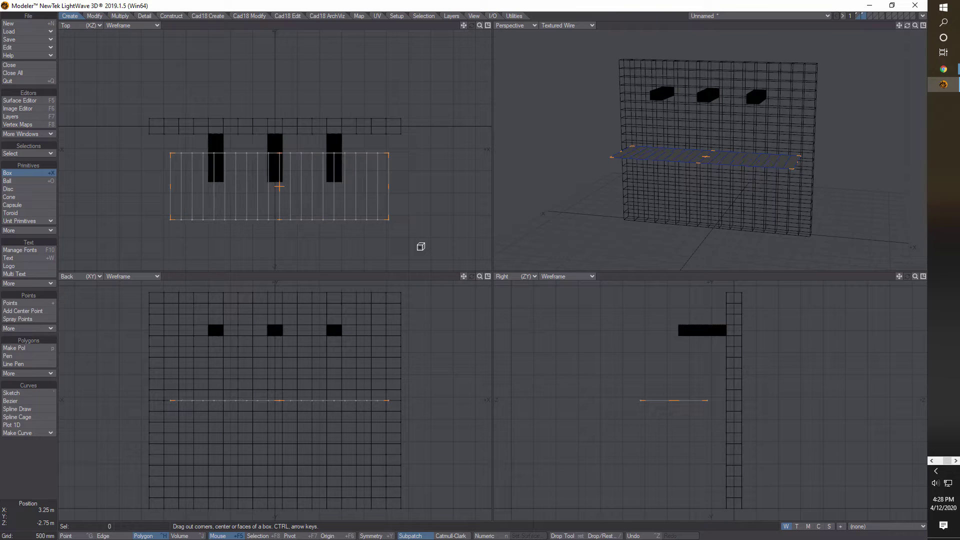
key(Right)
key(Right)
key(Right)
key(Right)
key(Right)
key(Right)
key(Right)
key(Right)
key(Right)
key(Right)
key(Right)
key(Right)
key(Right)
key(Right)
key(Right)
key(Right)
key(Right)
key(Right)
key(Right)
key(Right)
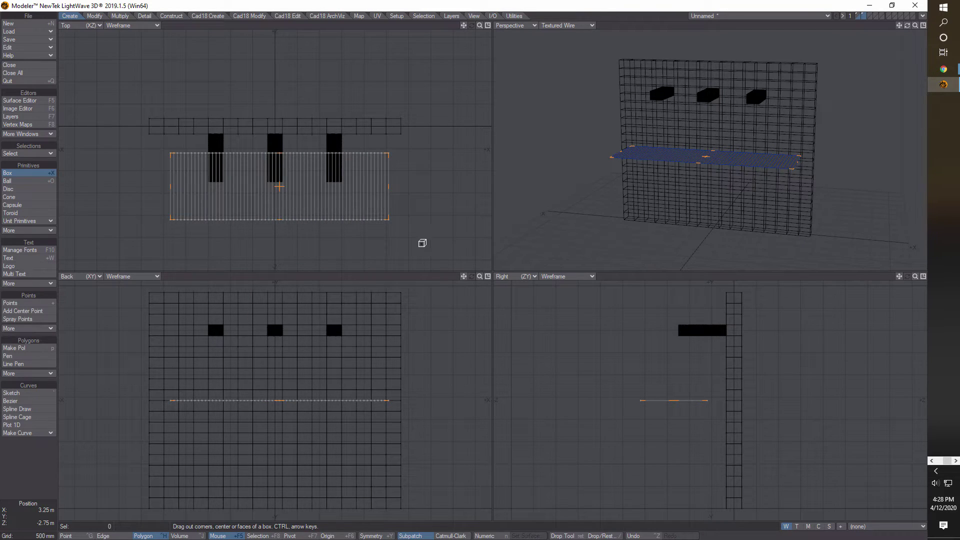
click(492, 536)
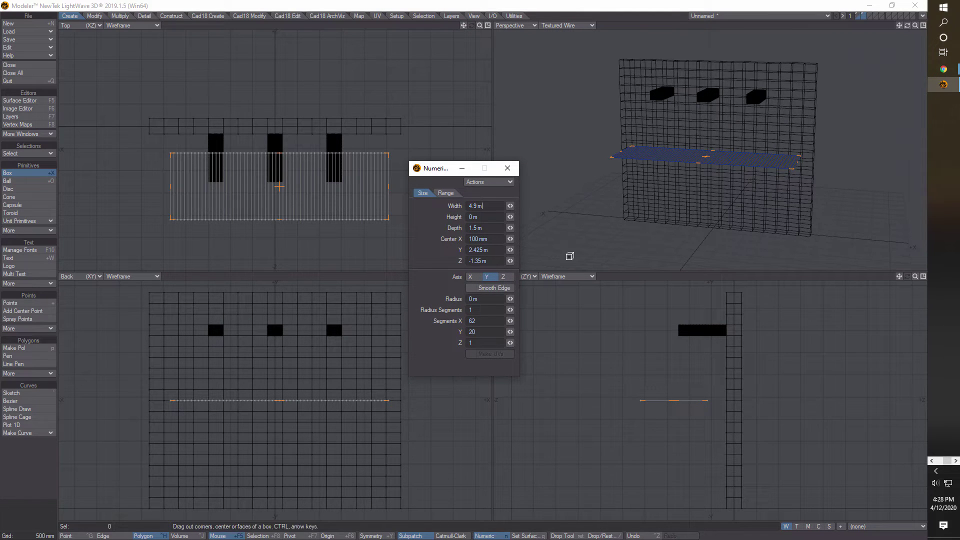
key(n)
key(space)
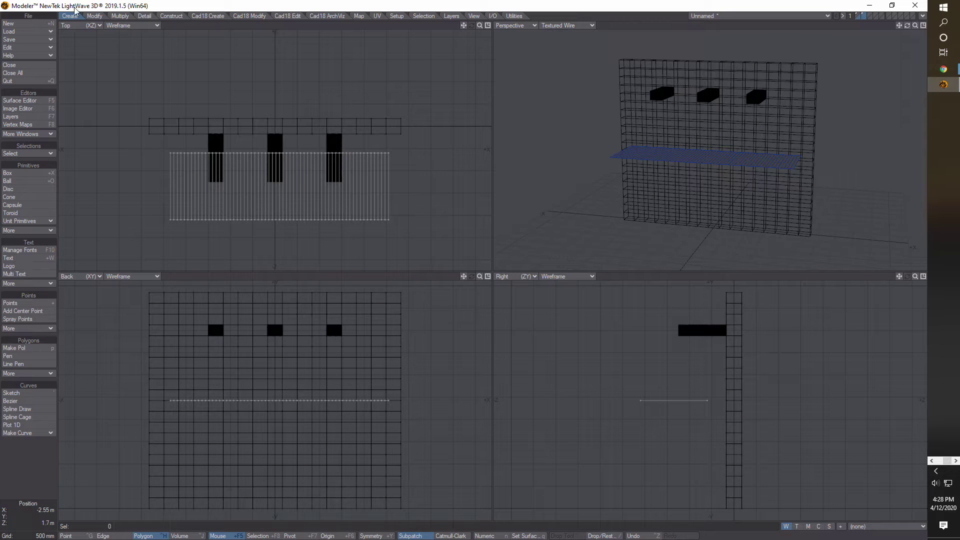
Delete the row of points along the flat box's outer edge, away from the slab, leaving a two-point polygon chain.
mouse_move(429, 194)
right_down()
mouse_move(359, 184)
mouse_move(161, 197)
mouse_move(283, 254)
mouse_move(415, 177)
right_up()
click(65, 536)
mouse_move(433, 201)
right_down()
mouse_move(250, 188)
mouse_move(120, 220)
mouse_move(456, 202)
mouse_move(418, 199)
right_up()
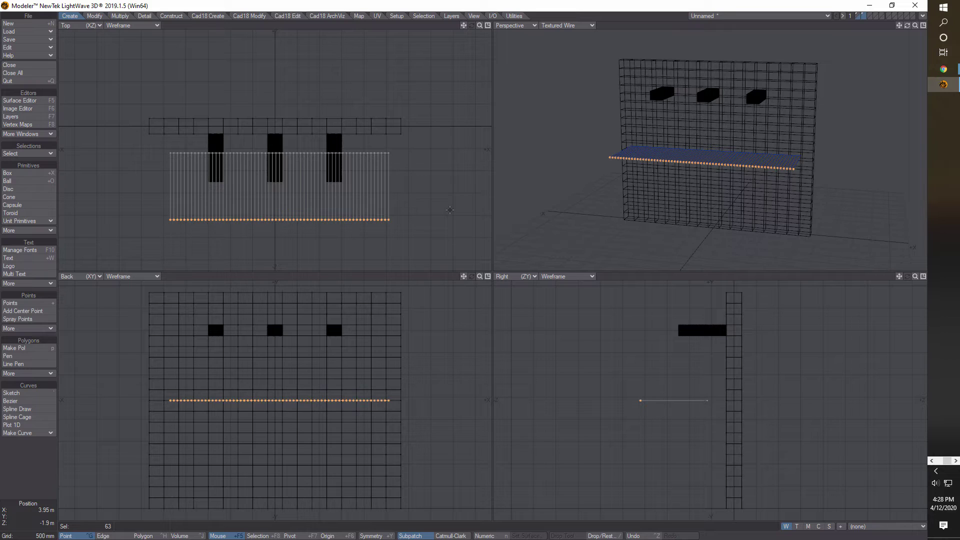
key(Delete)
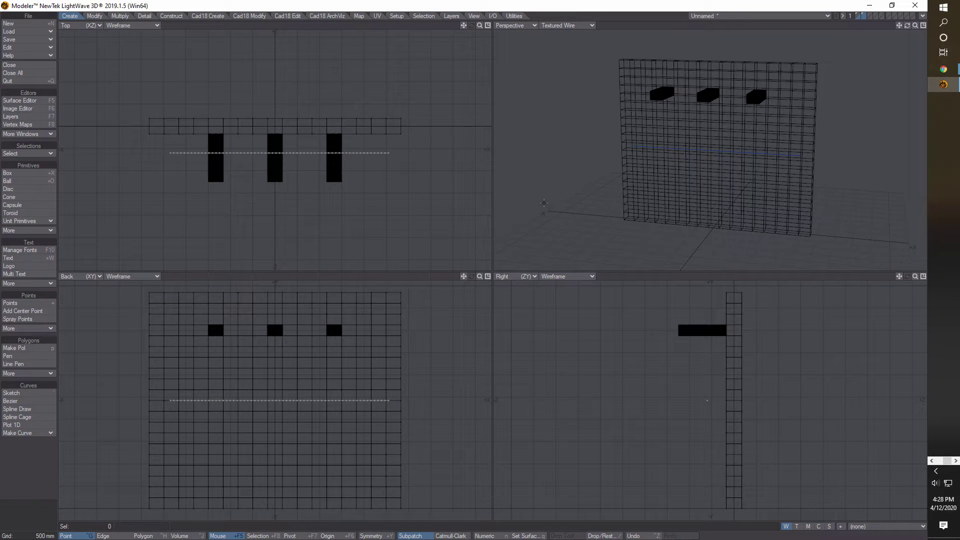
Move the remaining segmented line up to just above the three bars and close to the slab's face.
key(t)
drag(308, 400, 305, 305)
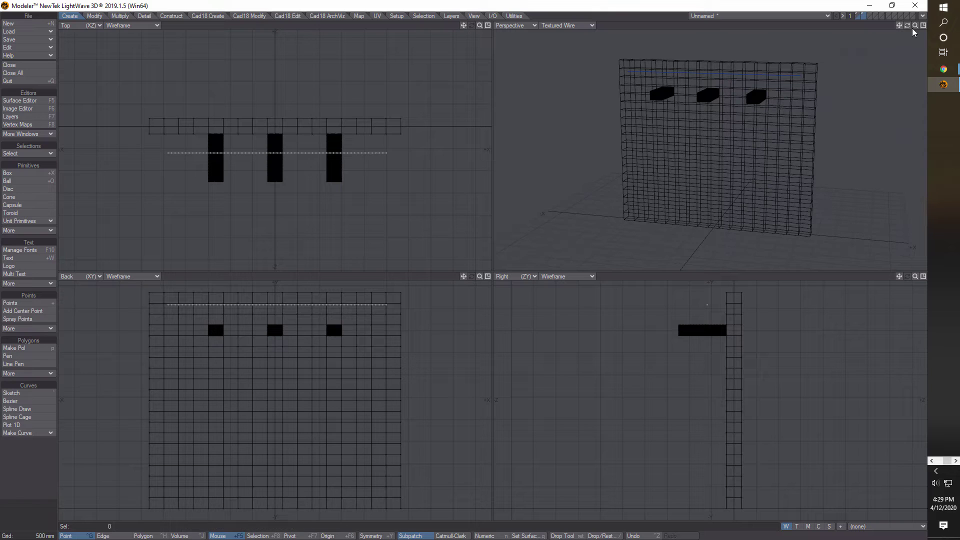
key(t)
drag(296, 153, 295, 140)
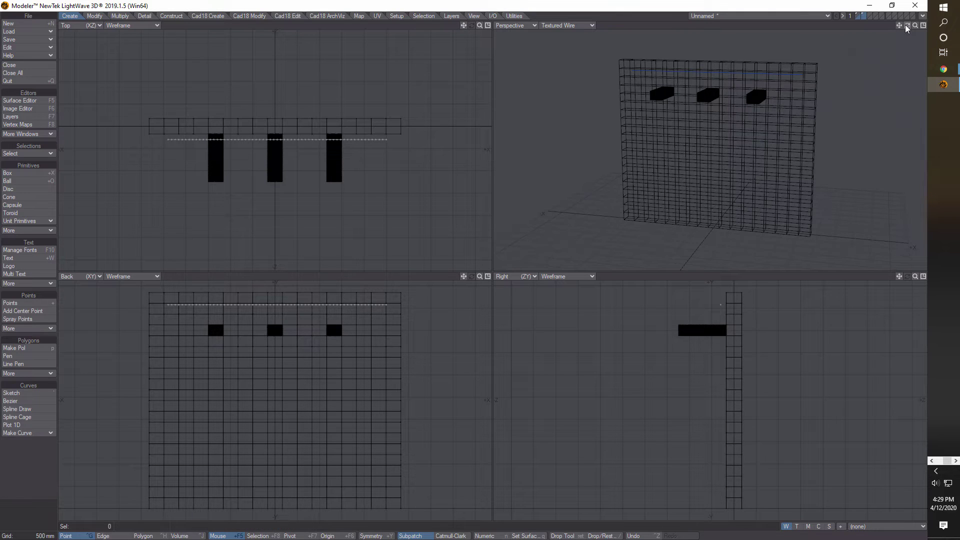
drag(908, 25, 870, 25)
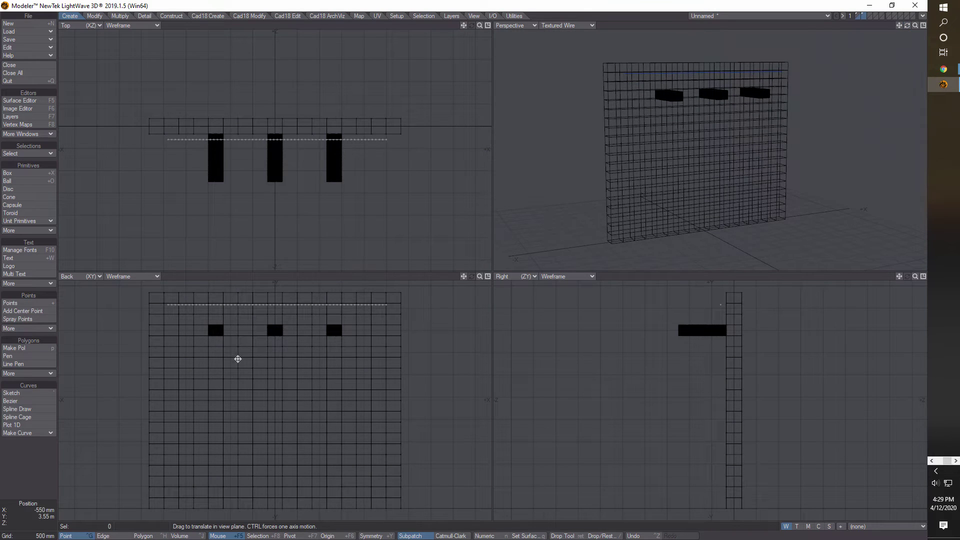
drag(283, 313, 280, 320)
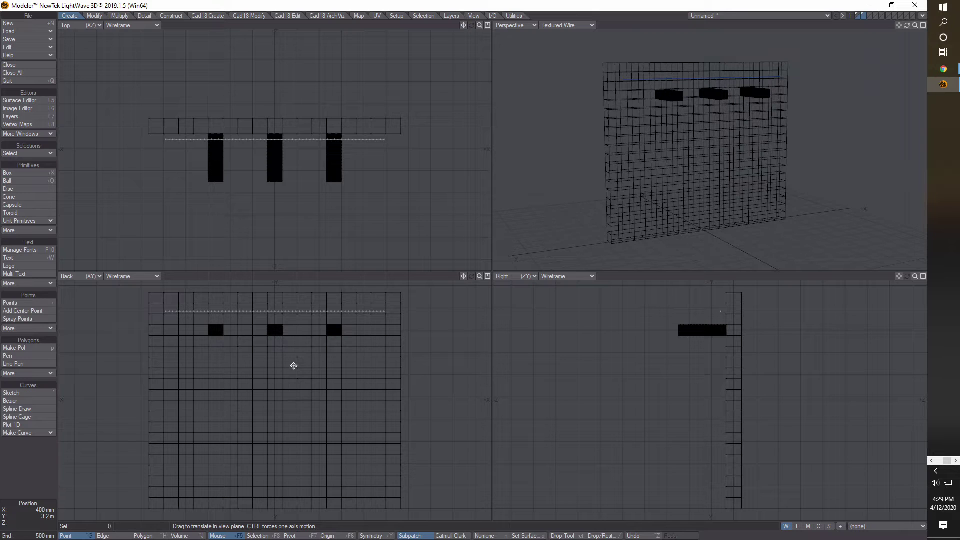
Select all points of the segmented line, create a weight map named Weight with a 100.0 % initial value, and clear the selection.
scroll(266, 203, up, 5)
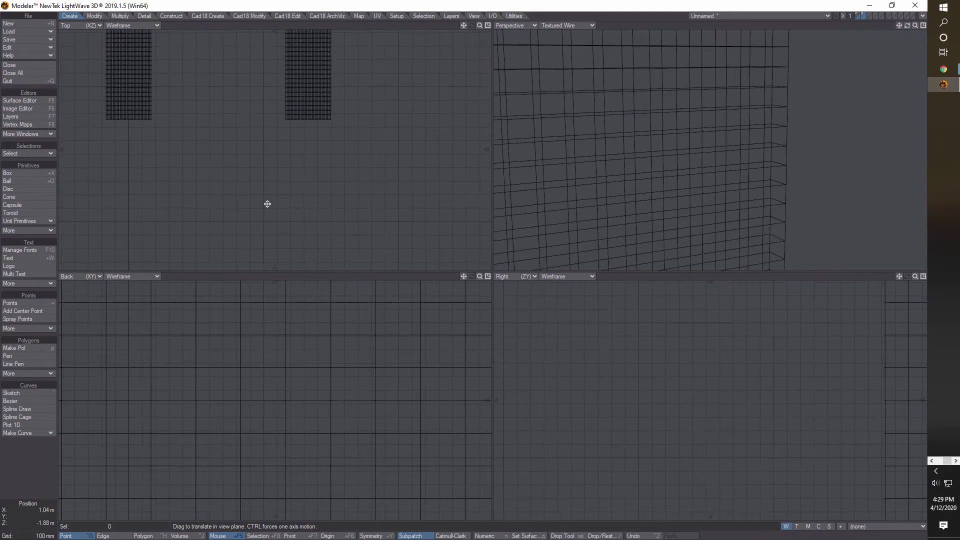
scroll(266, 203, down, 2)
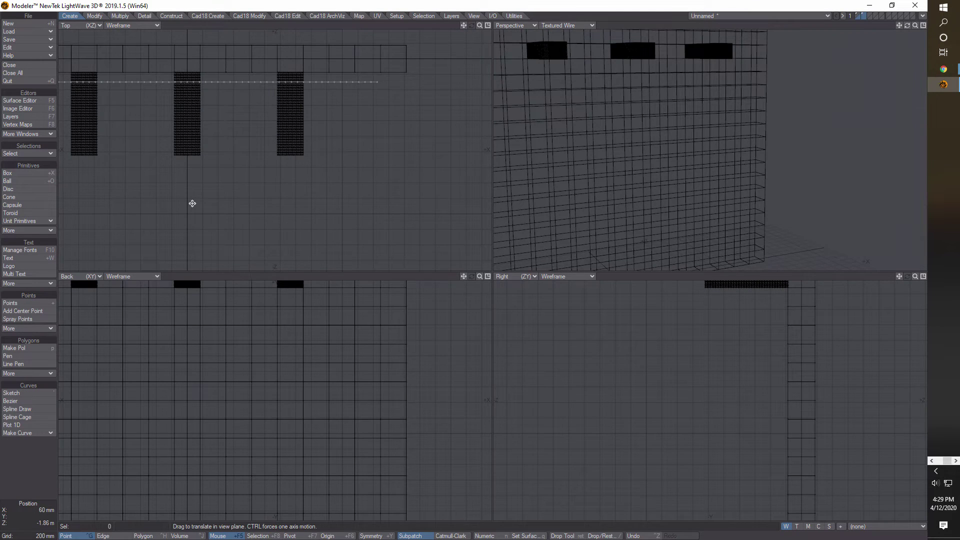
key(a)
scroll(228, 207, up, 3)
scroll(229, 207, down, 2)
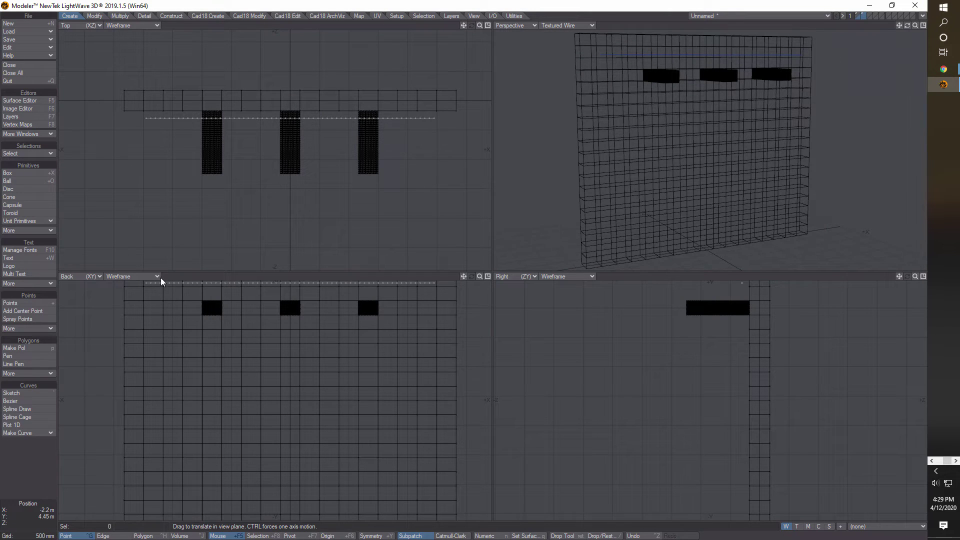
key(Return)
mouse_move(449, 117)
right_down()
mouse_move(375, 71)
mouse_move(189, 80)
mouse_move(131, 155)
mouse_move(337, 178)
mouse_move(449, 114)
right_up()
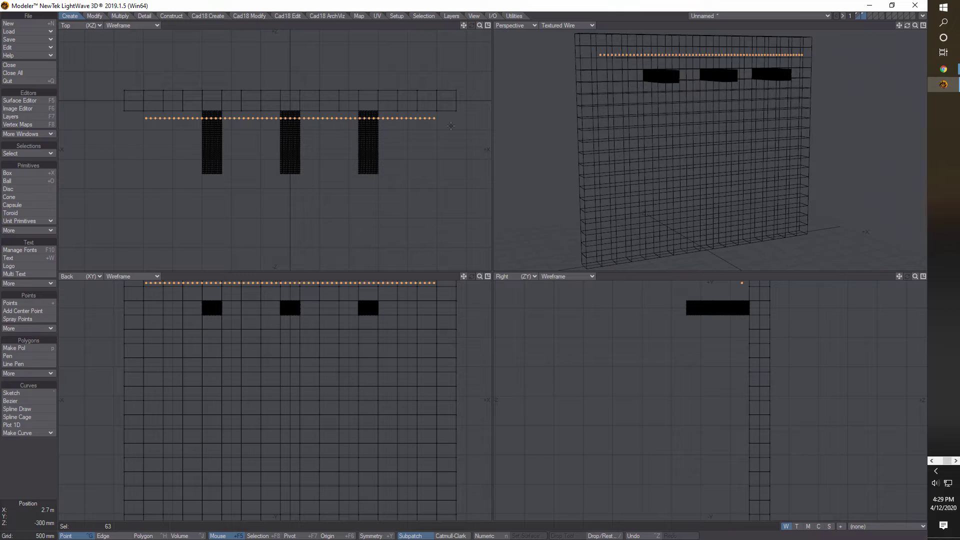
click(919, 528)
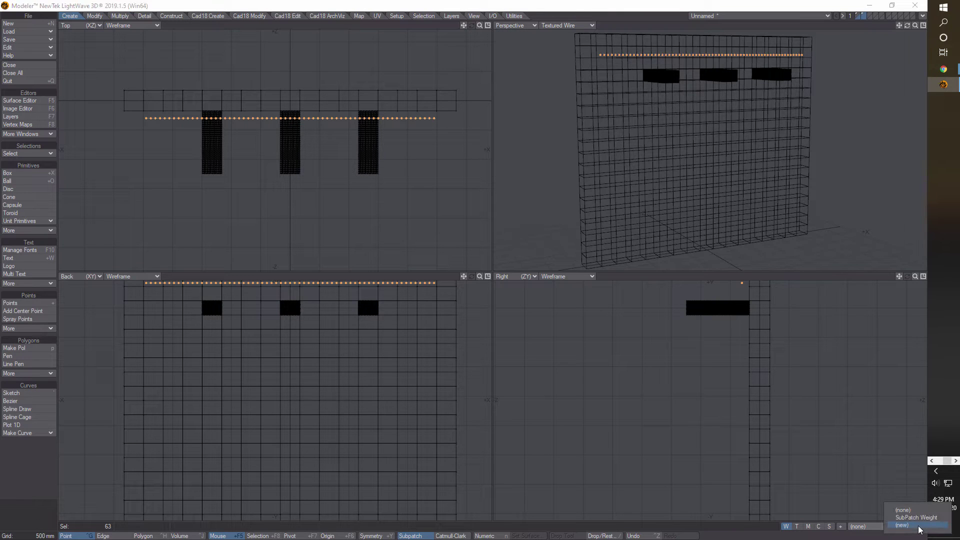
click(919, 525)
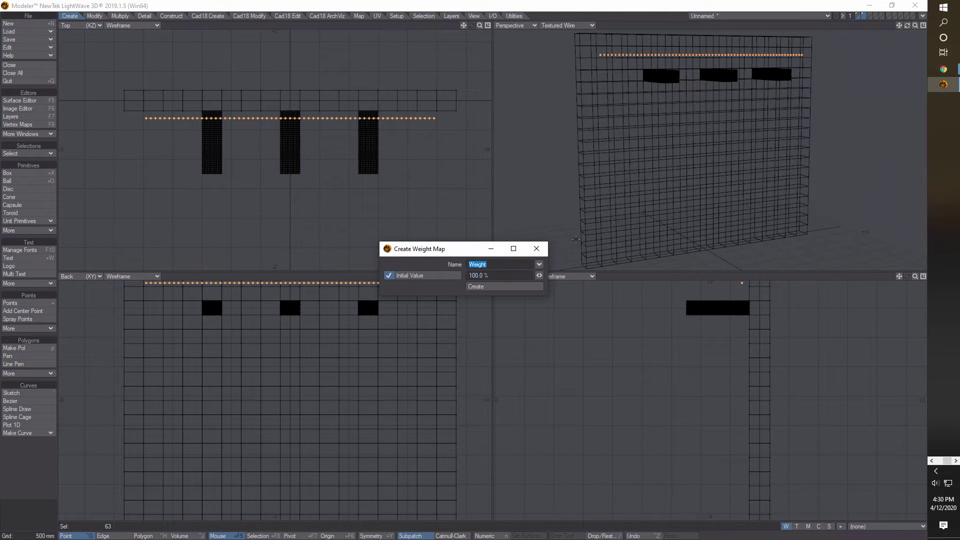
click(522, 288)
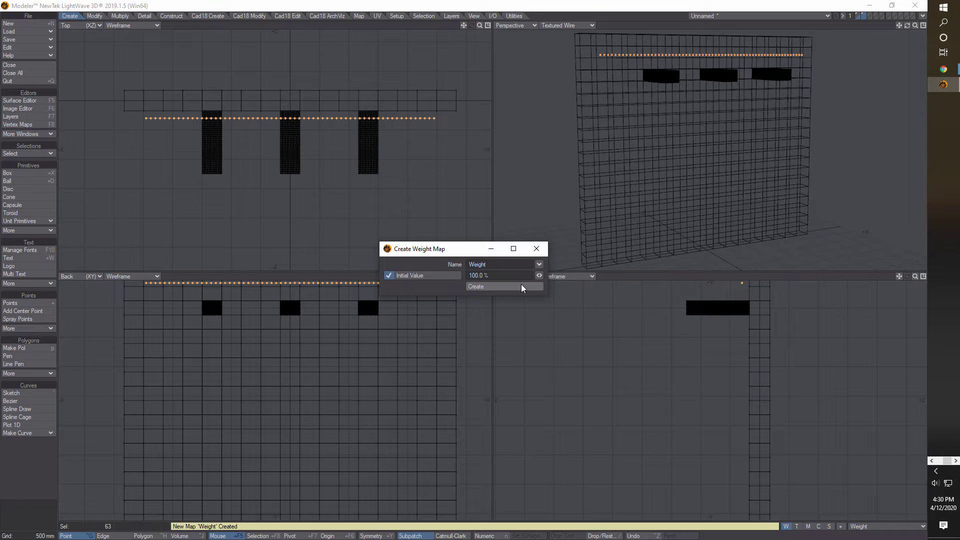
click(537, 249)
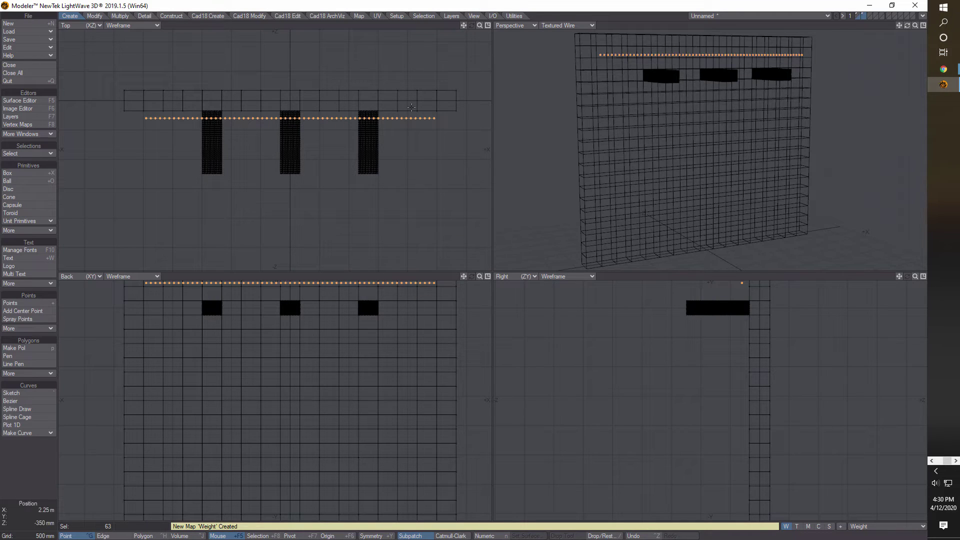
click(23, 474)
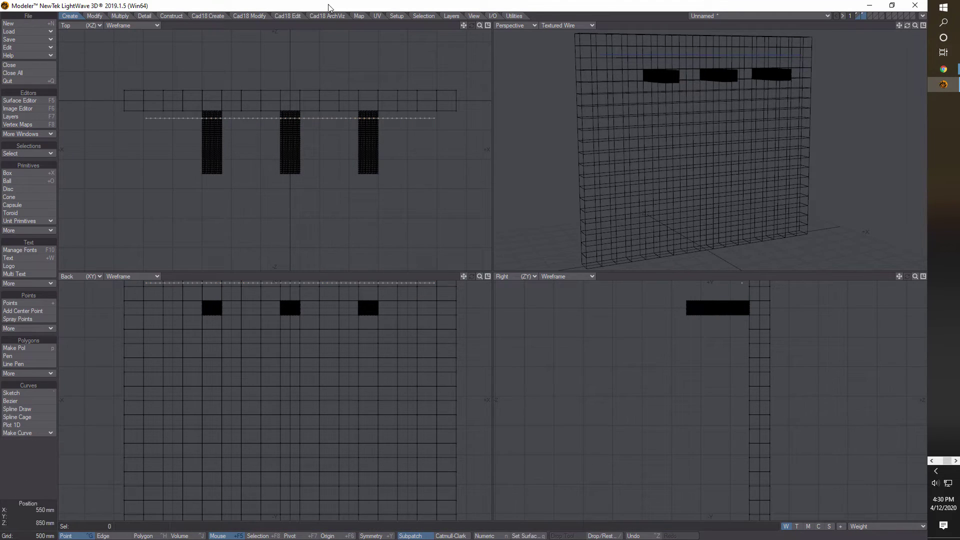
Select the segmented line's end point on the positive X side and set its Weight map value to 0.0 %.
click(359, 16)
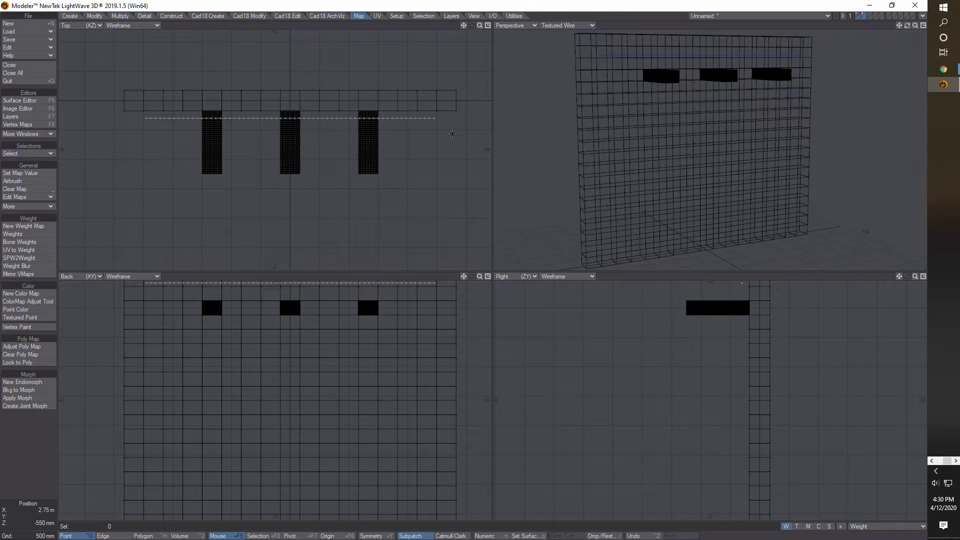
scroll(448, 125, up, 5)
scroll(448, 104, up, 2)
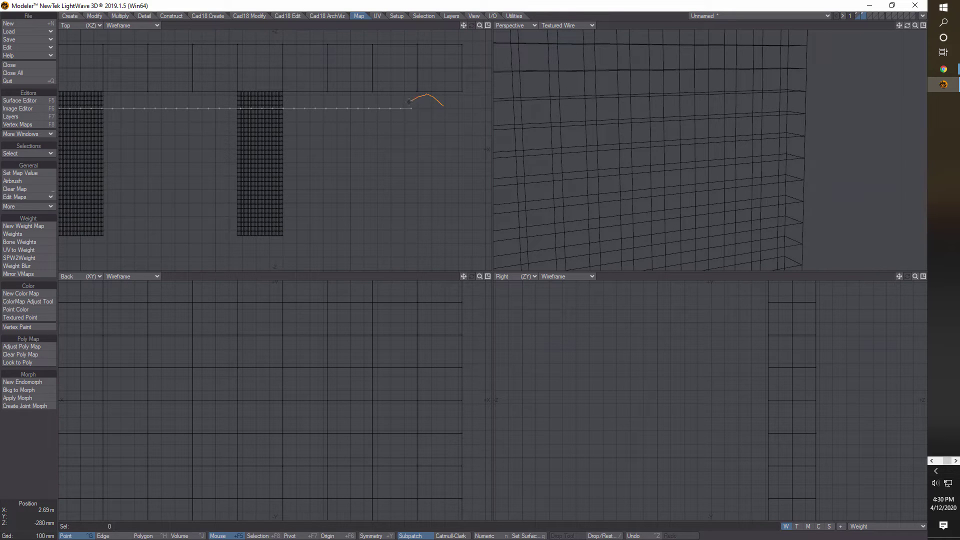
mouse_move(405, 120)
right_down()
mouse_move(438, 123)
mouse_move(446, 97)
right_up()
click(29, 173)
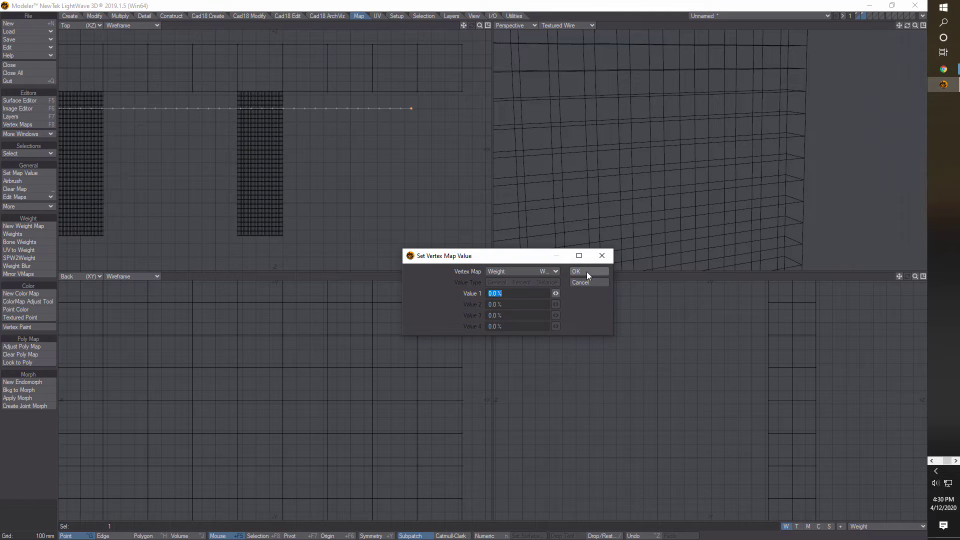
click(588, 272)
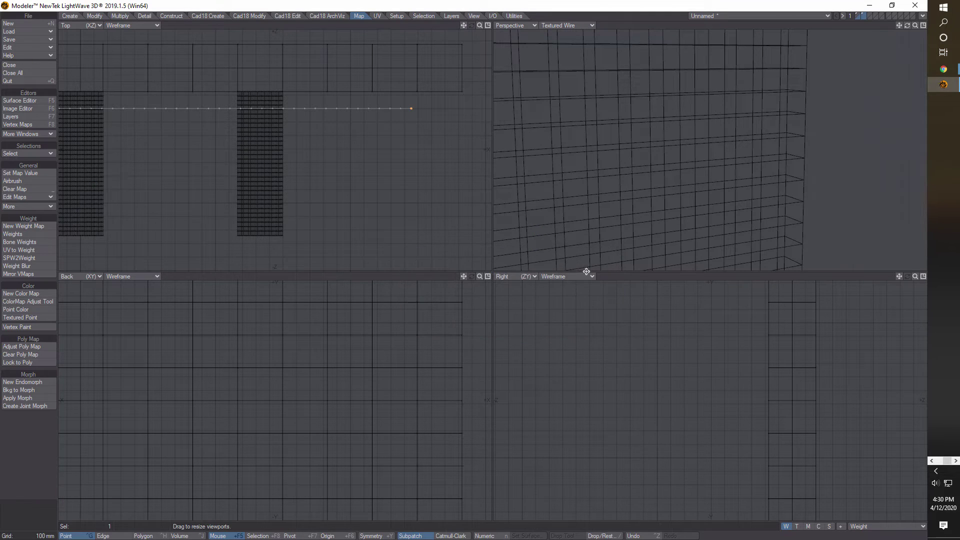
Save the object under the name wire6 in the Objects folder.
click(22, 41)
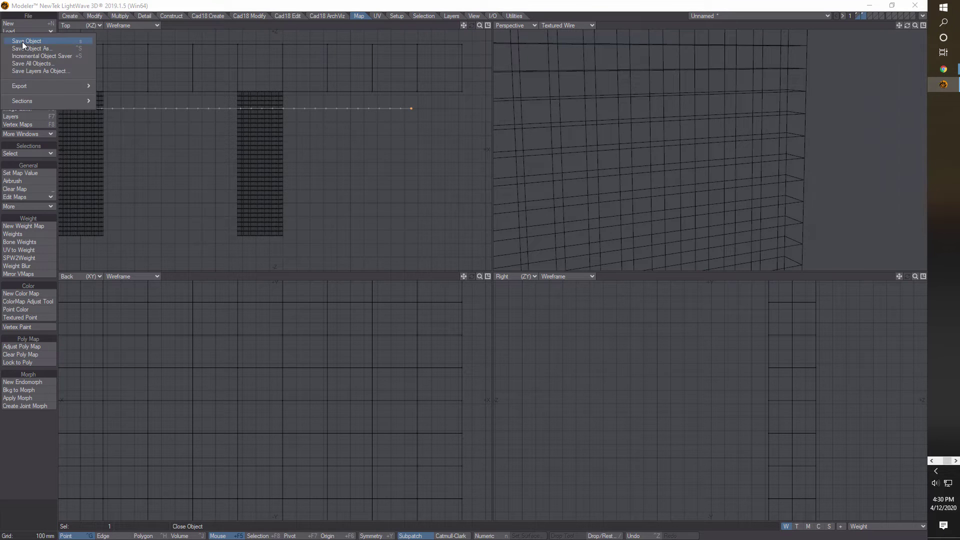
click(32, 48)
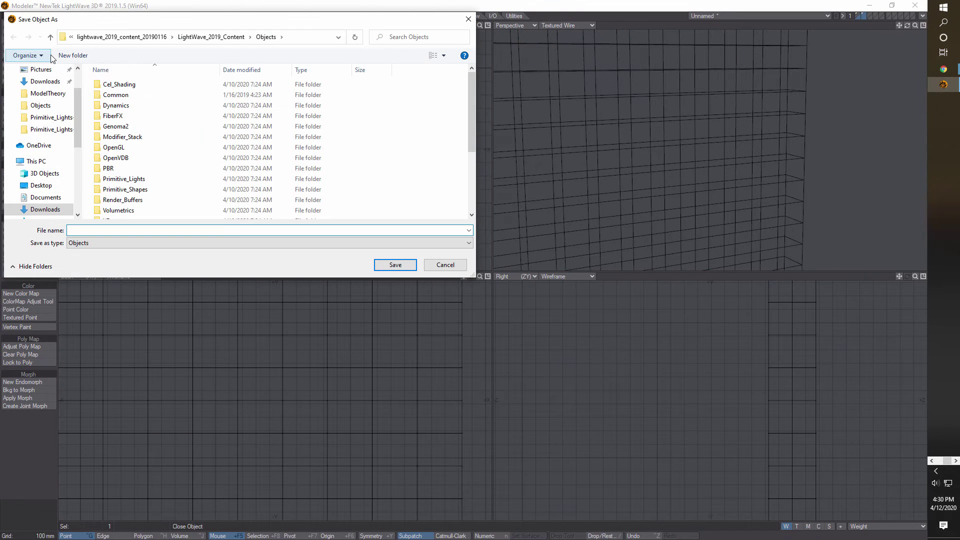
text(wire)
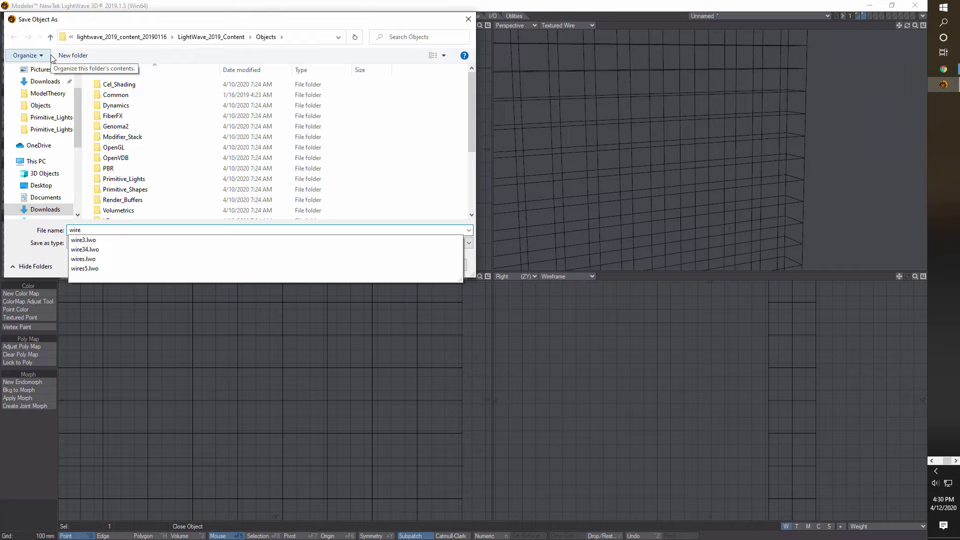
text(6)
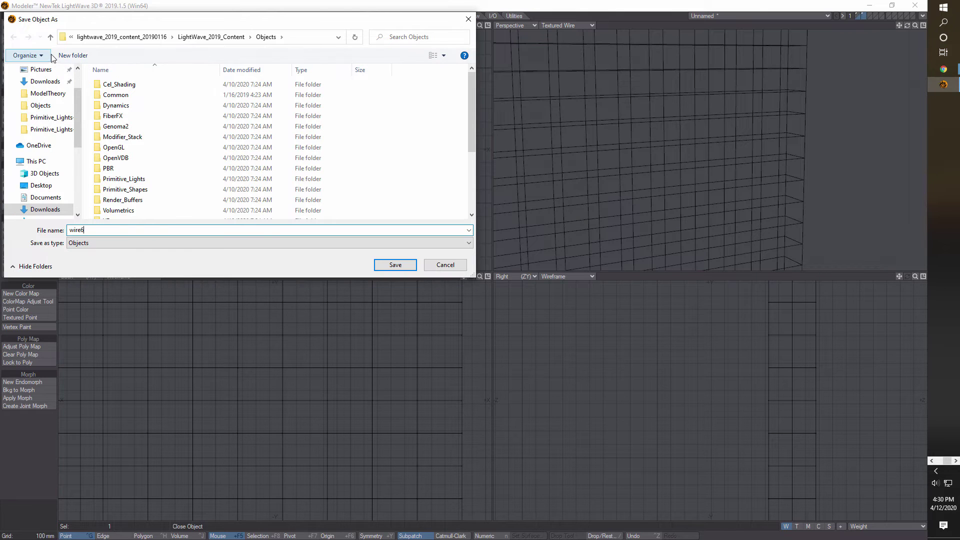
click(395, 265)
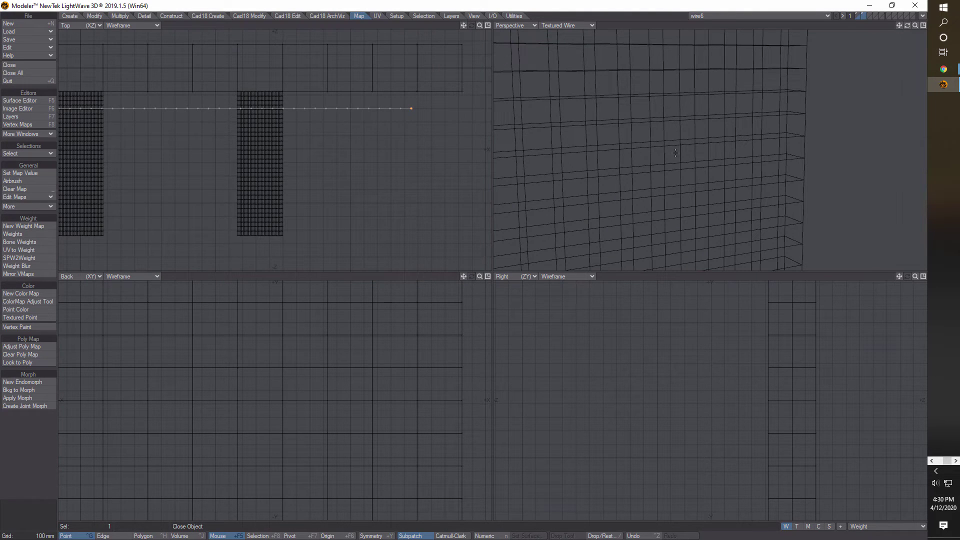
Send the wire6 object from Modeler to Layout and save the new scene as wires.
click(922, 15)
click(913, 33)
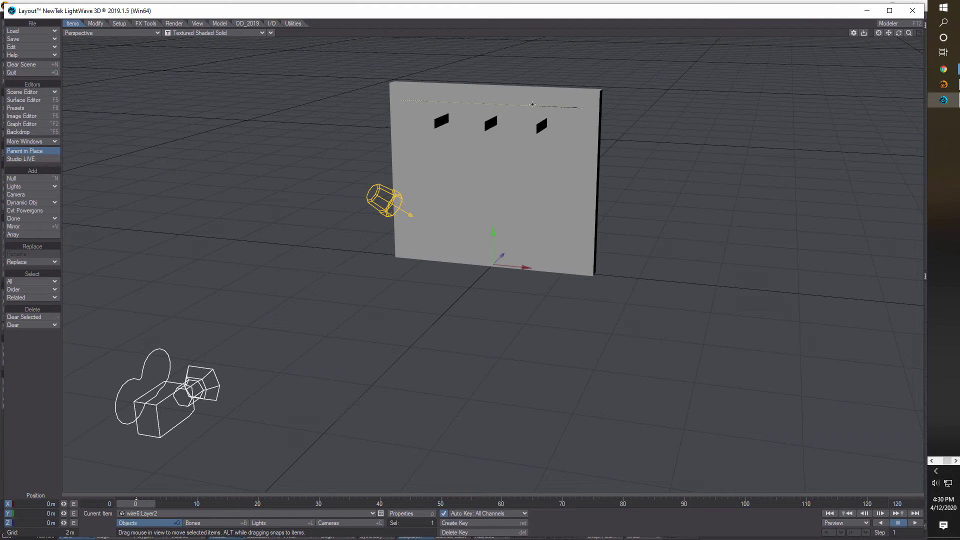
click(43, 40)
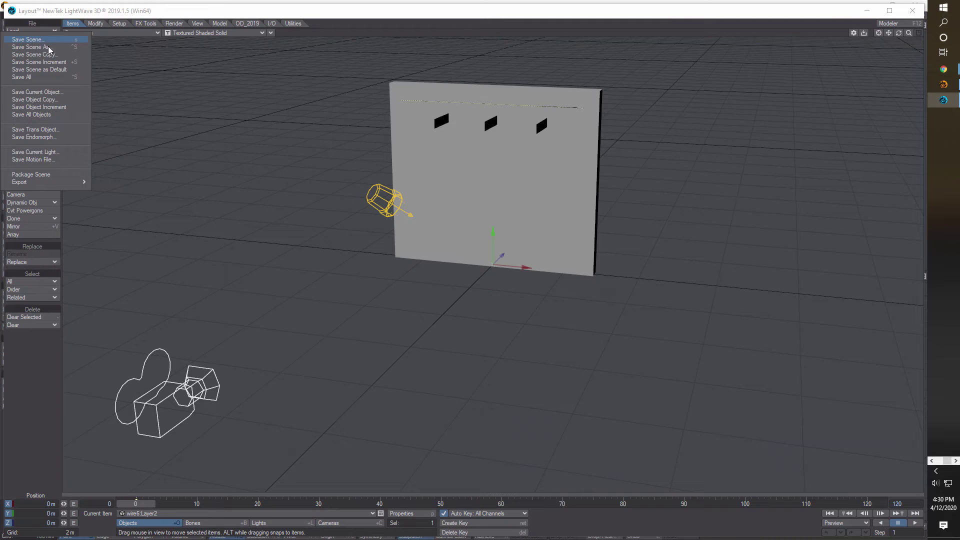
click(58, 49)
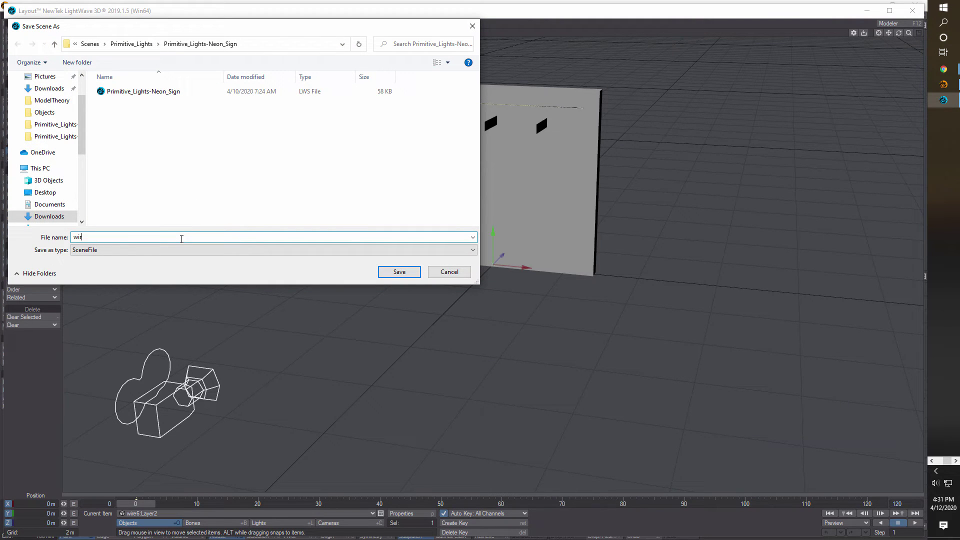
click(399, 272)
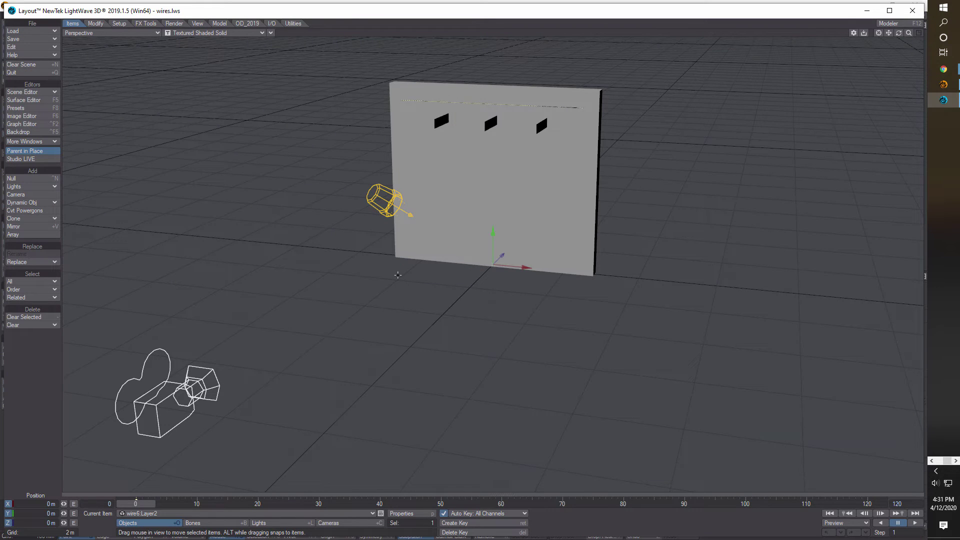
Maximize the Layout window and frame the slab and its bars more closely in the Perspective view.
click(893, 13)
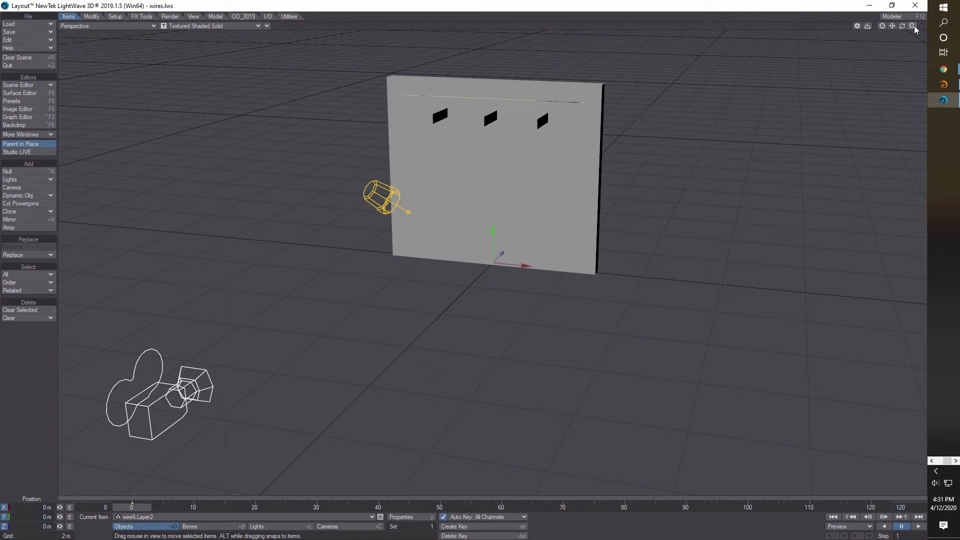
drag(913, 26, 895, 27)
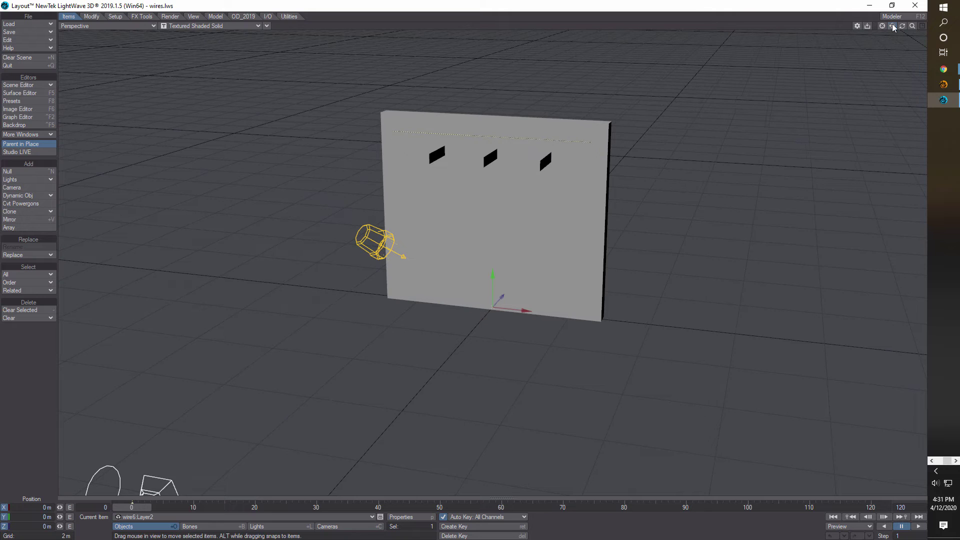
right_drag(894, 28, 894, 30)
drag(893, 28, 893, 34)
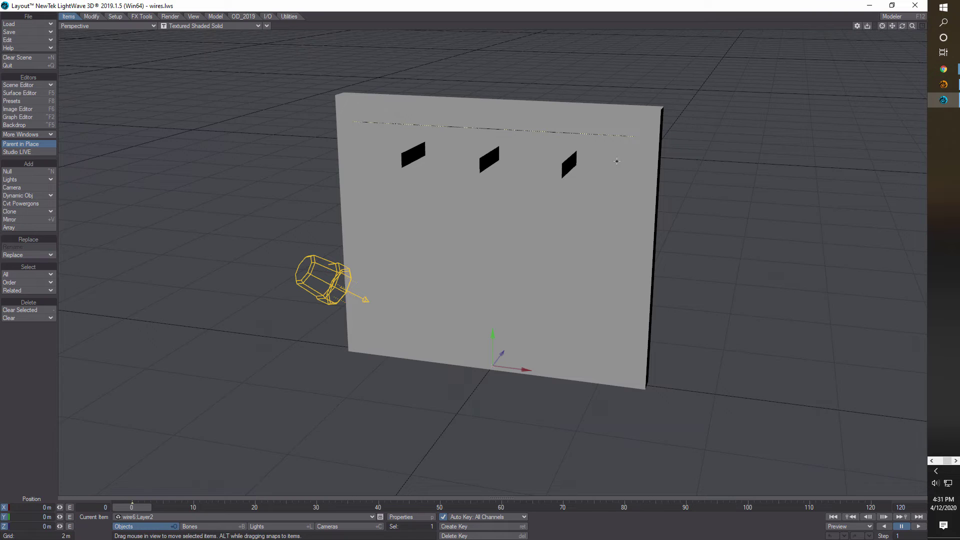
Switch to Modeler, assign the Default surface to all polygons of wire6, and synchronize the change with Layout.
click(896, 17)
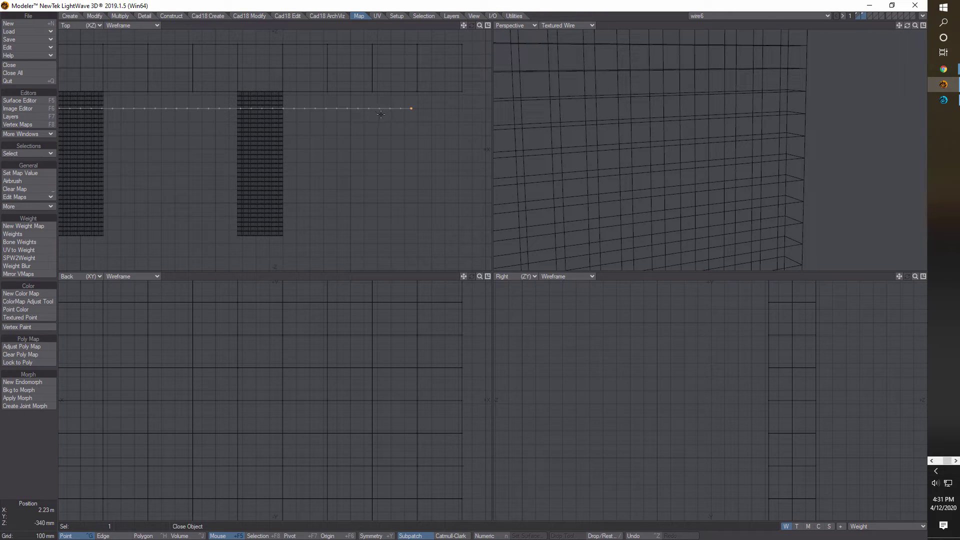
key(b)
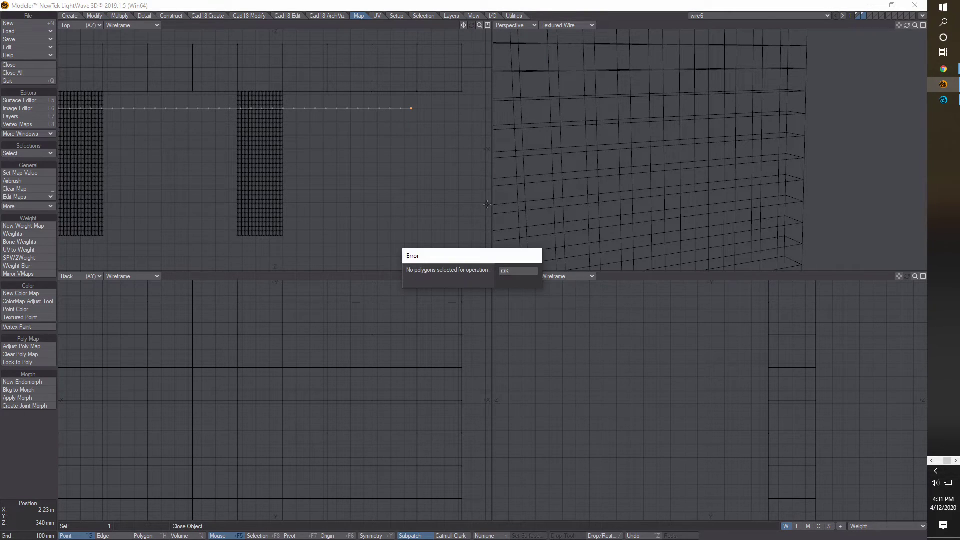
click(518, 271)
click(156, 535)
key(q)
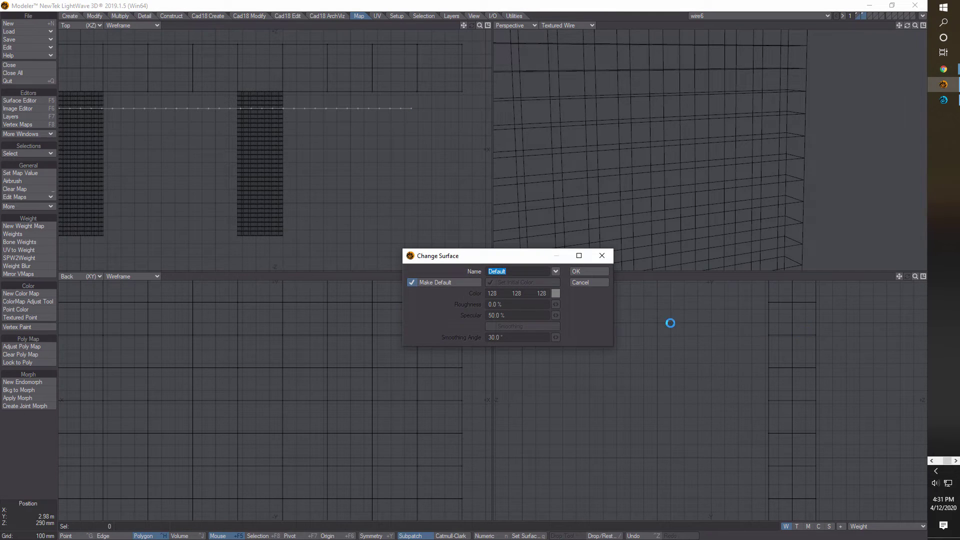
click(555, 293)
click(479, 271)
click(593, 273)
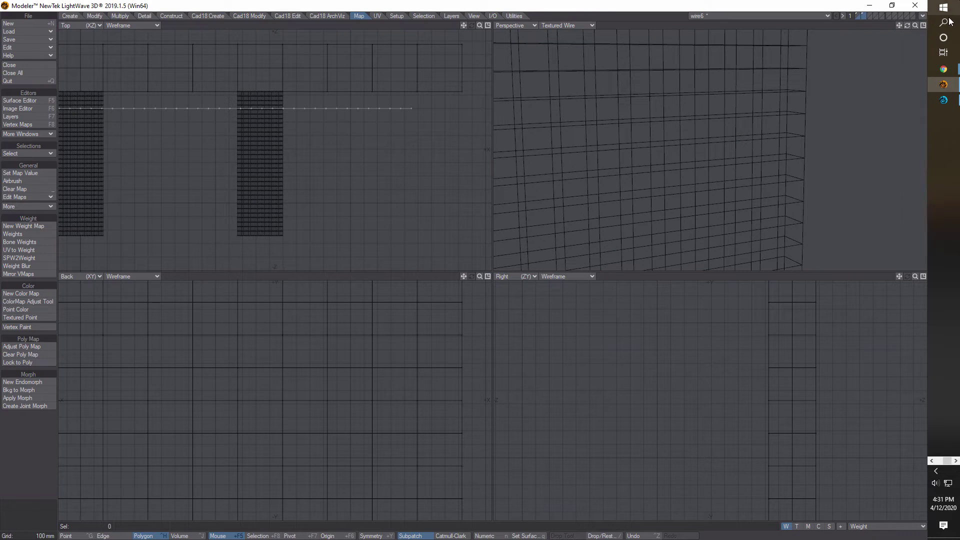
click(924, 16)
click(924, 23)
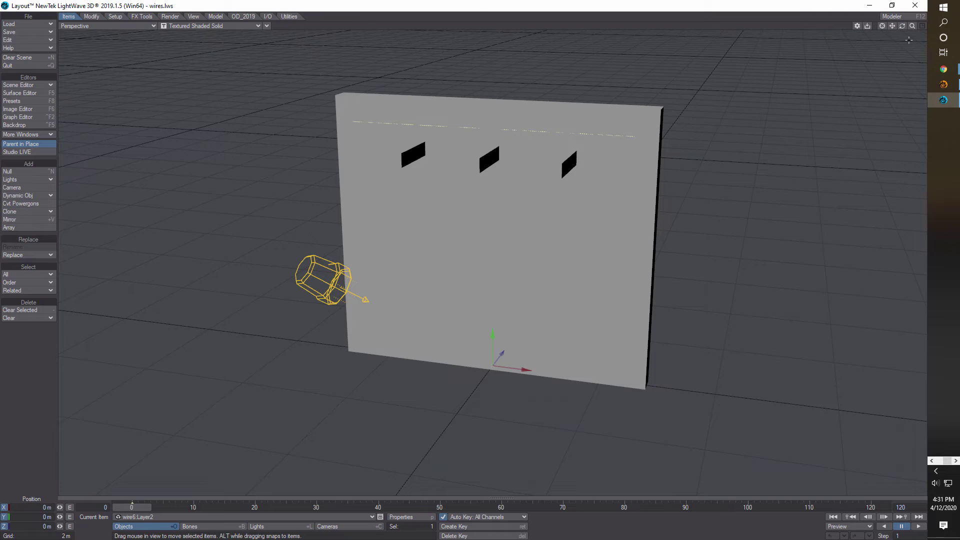
Make the wire layer wire6:Layer2 a Bullet deforming body and set its Mesh Filter to the Weight map.
click(373, 517)
click(376, 509)
click(373, 518)
click(371, 522)
click(144, 18)
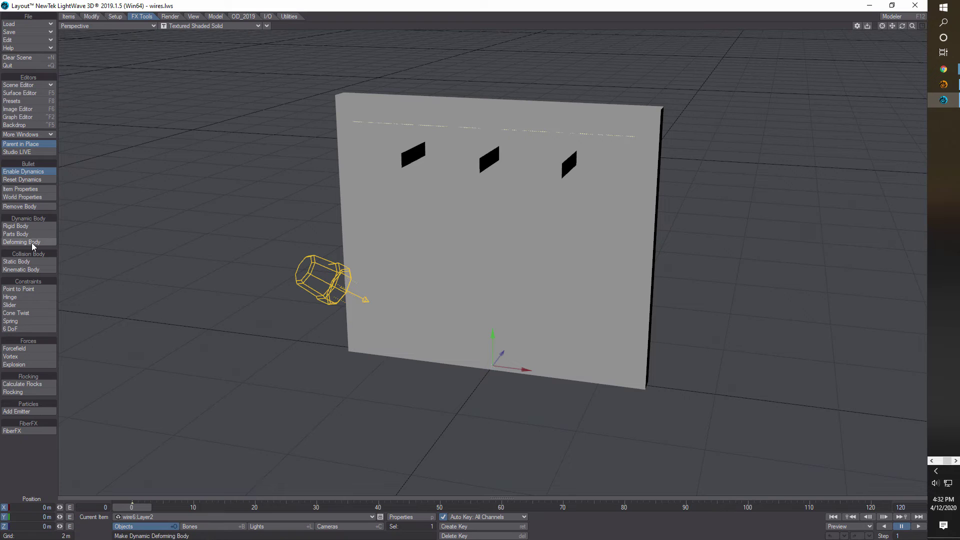
click(20, 189)
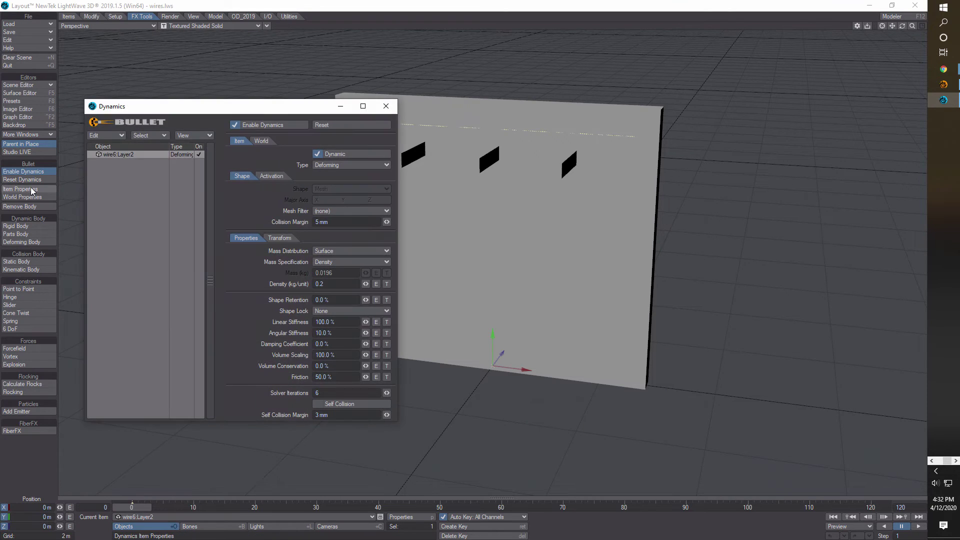
click(387, 212)
click(383, 220)
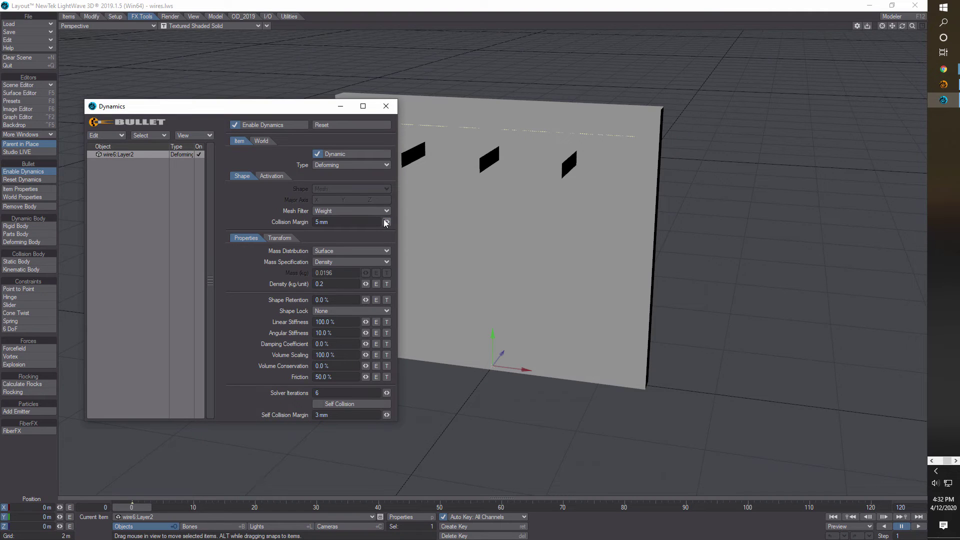
click(387, 106)
Make the slab with its three bars a static collision body.
click(450, 263)
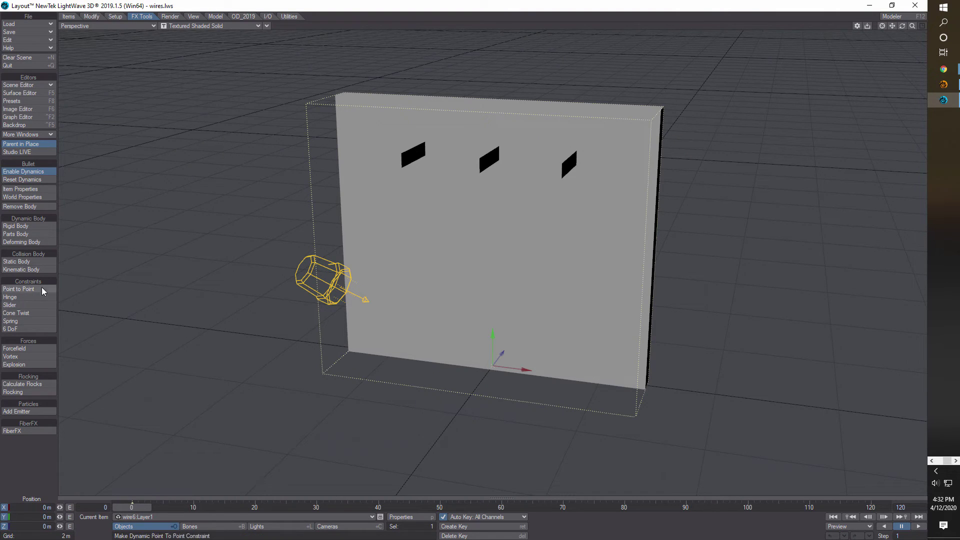
click(32, 262)
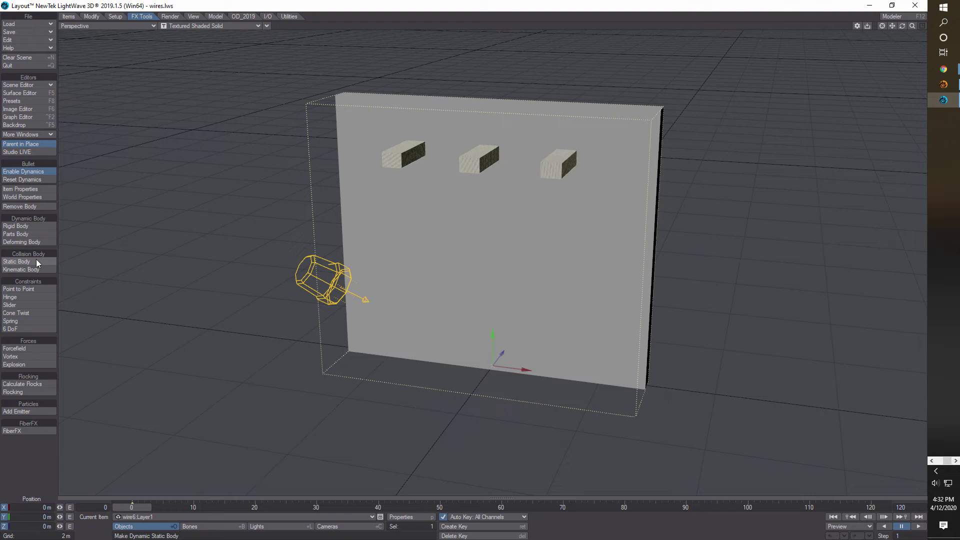
Play the simulation in a VPR viewport and examine up close how the wire drapes over the bars around frame 58.
click(256, 25)
click(243, 67)
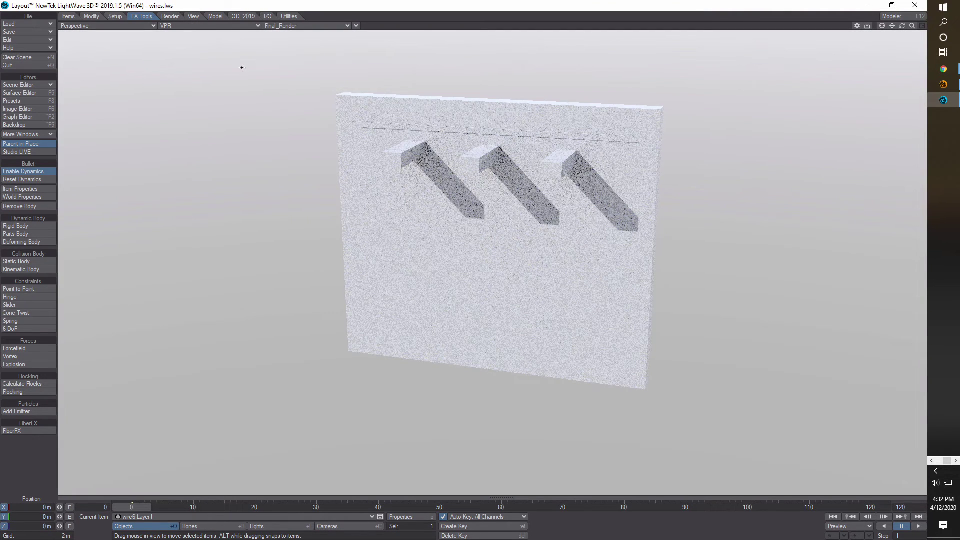
click(921, 527)
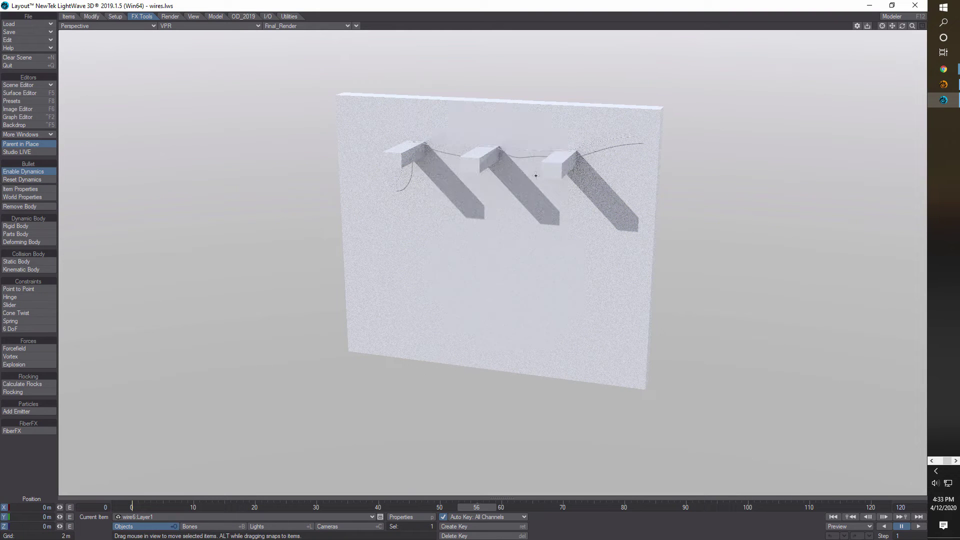
click(344, 527)
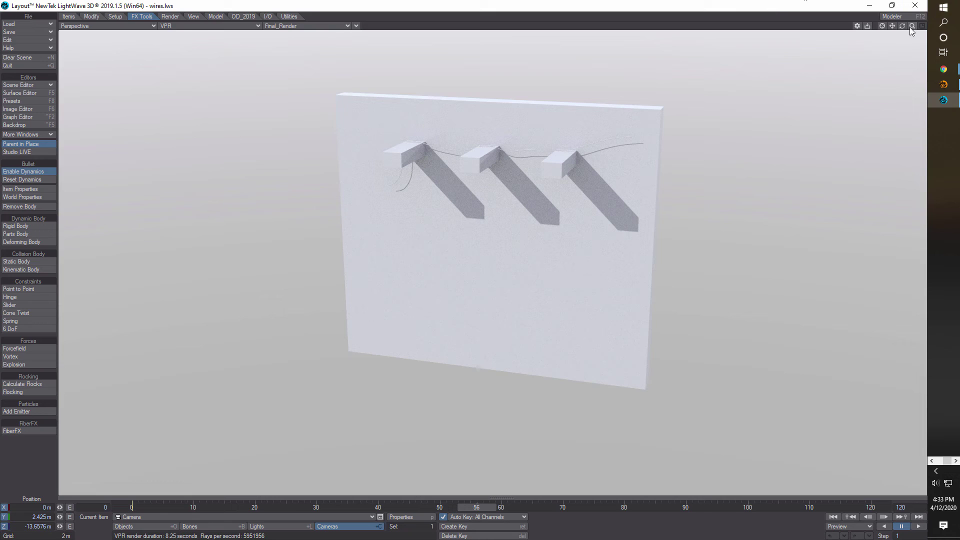
mouse_move(911, 28)
mouse_down()
mouse_move(894, 27)
mouse_move(895, 40)
mouse_move(909, 26)
mouse_move(897, 26)
mouse_up()
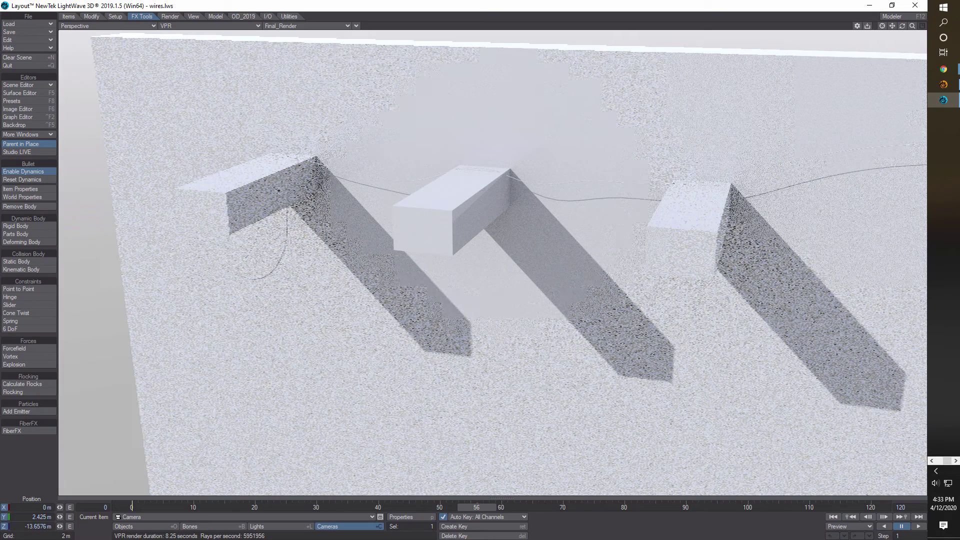
drag(473, 511, 478, 511)
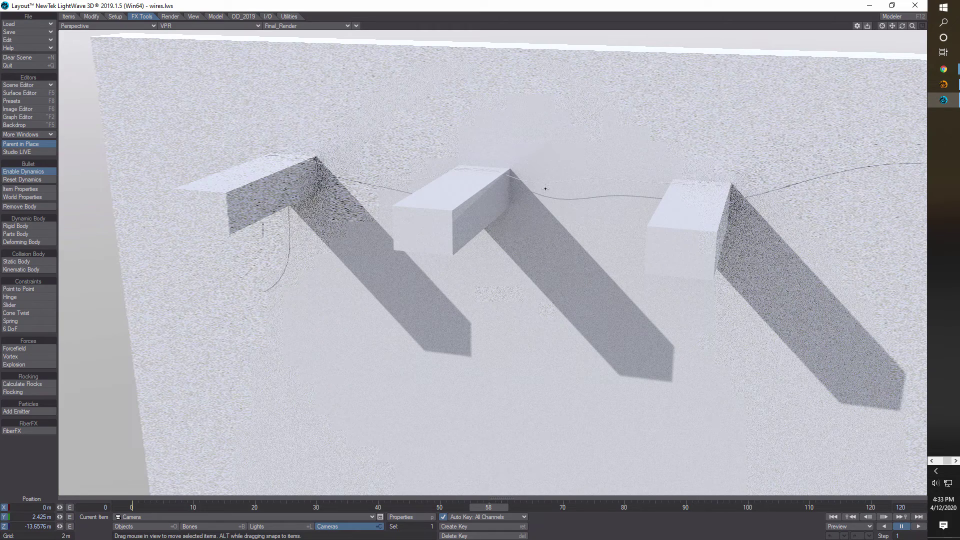
Switch the viewport to Textured Shaded Solid Wireframe and make the wire layer wire6:Layer2 the current object.
click(145, 526)
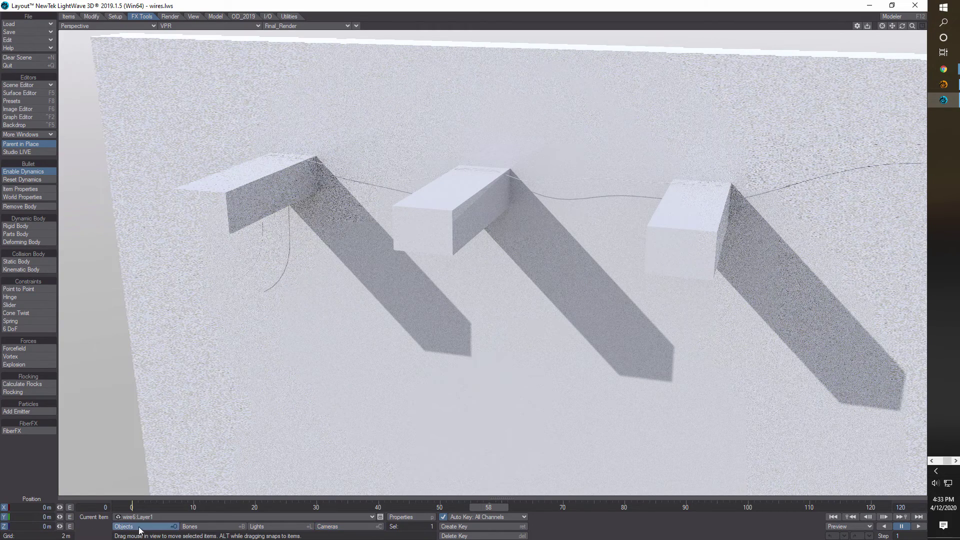
click(397, 518)
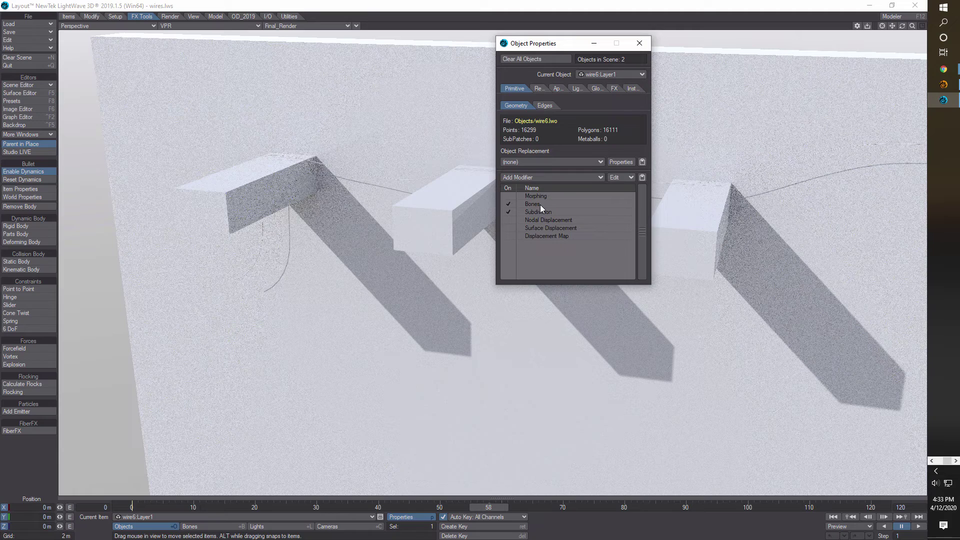
click(639, 43)
click(231, 26)
click(248, 58)
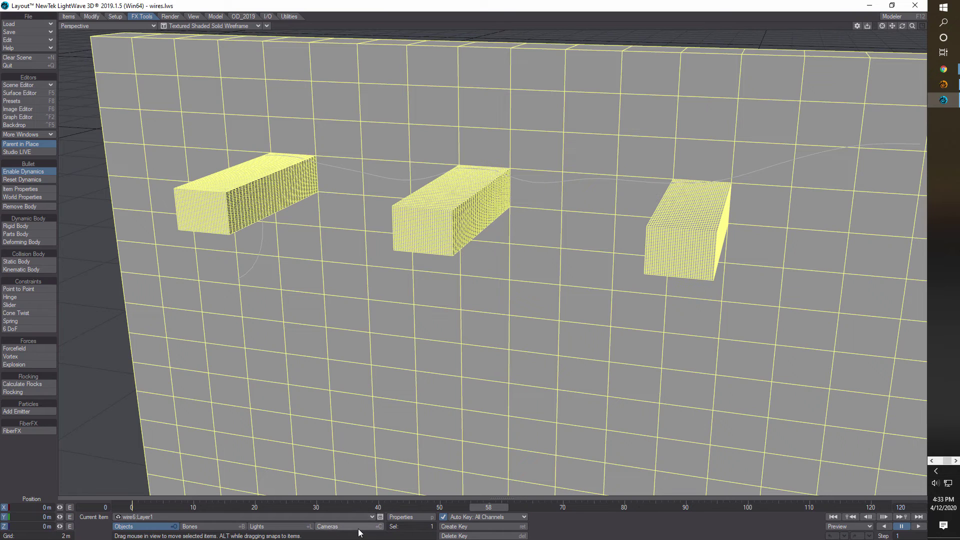
scroll(362, 518, down, 1)
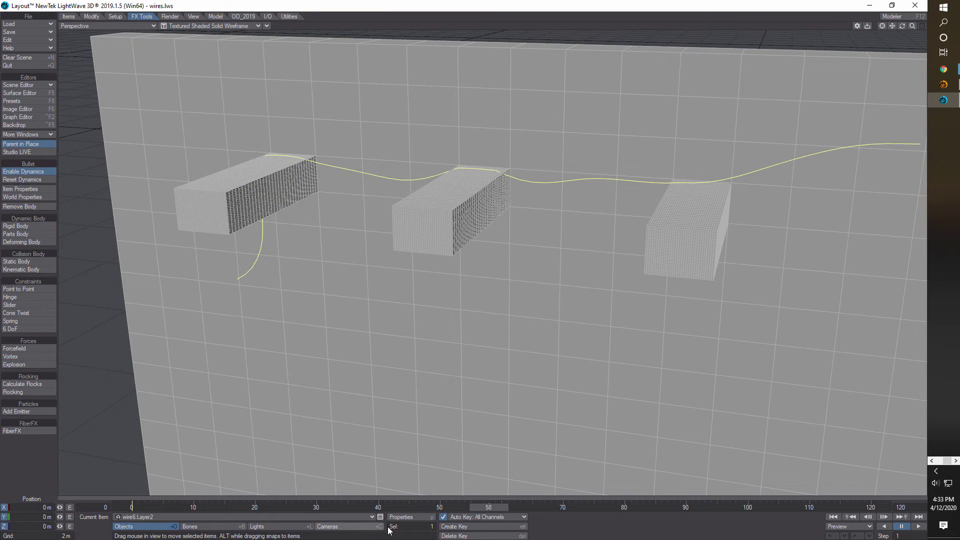
Change the wire layer's Particle/Line Thickness in its edge properties and preview the wire in VPR.
click(404, 518)
click(545, 105)
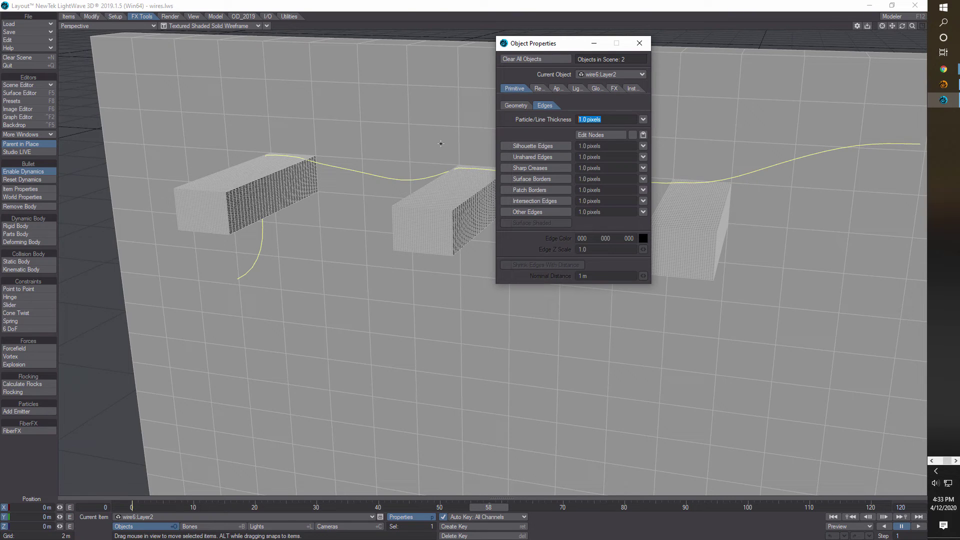
key(BackSpace)
key(Return)
click(595, 43)
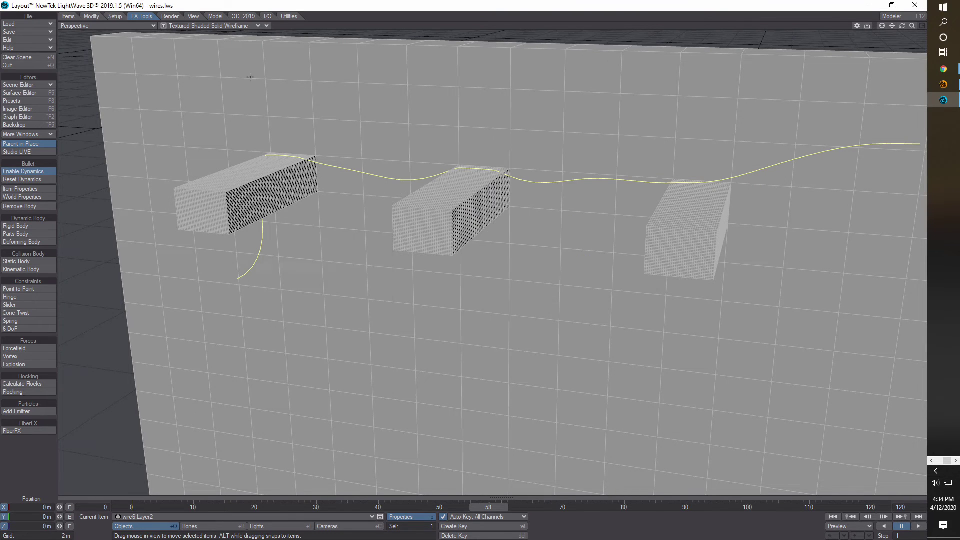
click(257, 26)
click(239, 68)
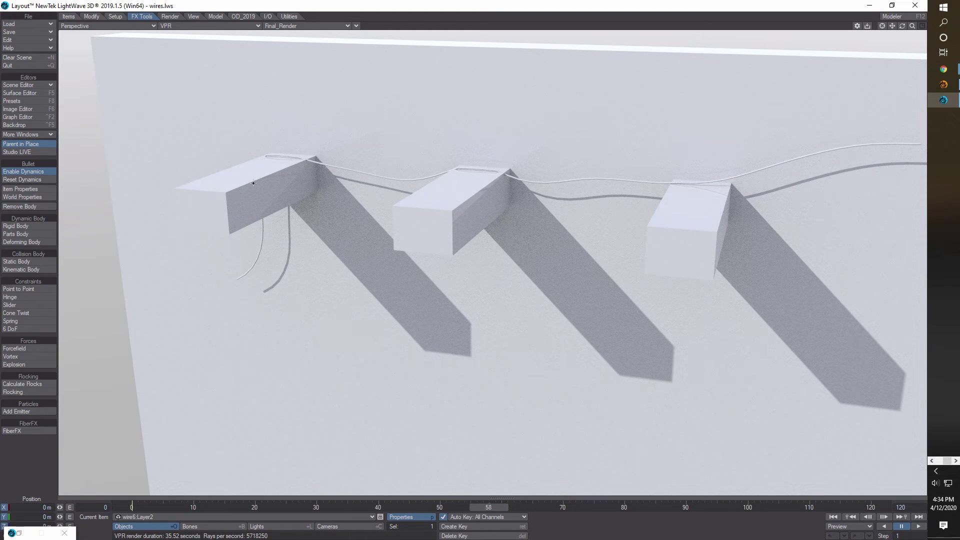
Set the Bullet world's Dynamics Framerate to 720 fps.
click(31, 190)
click(31, 197)
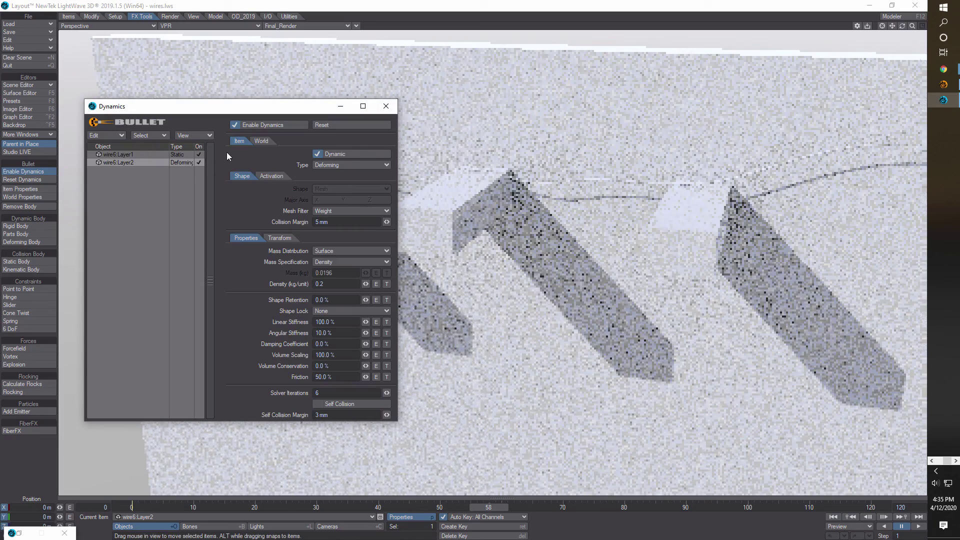
click(344, 192)
text(720)
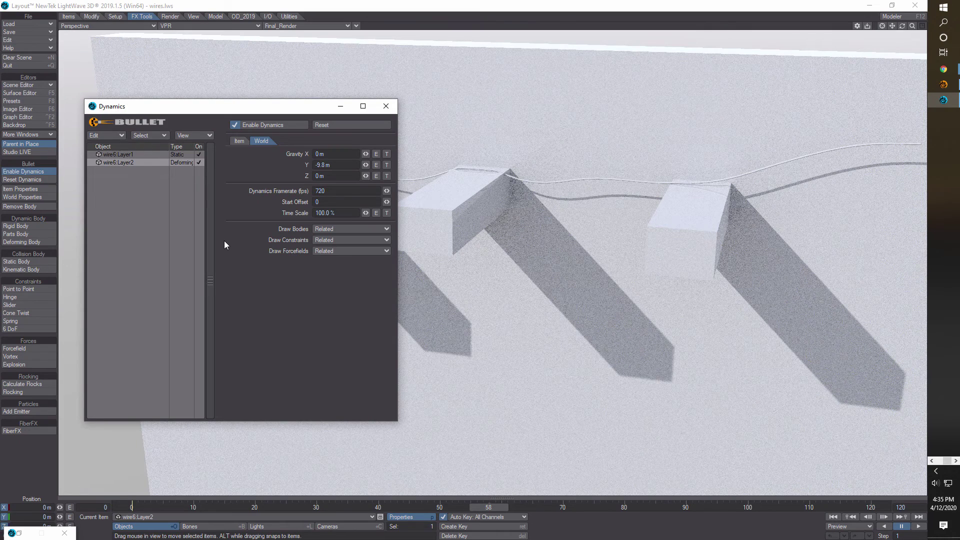
key(Tab)
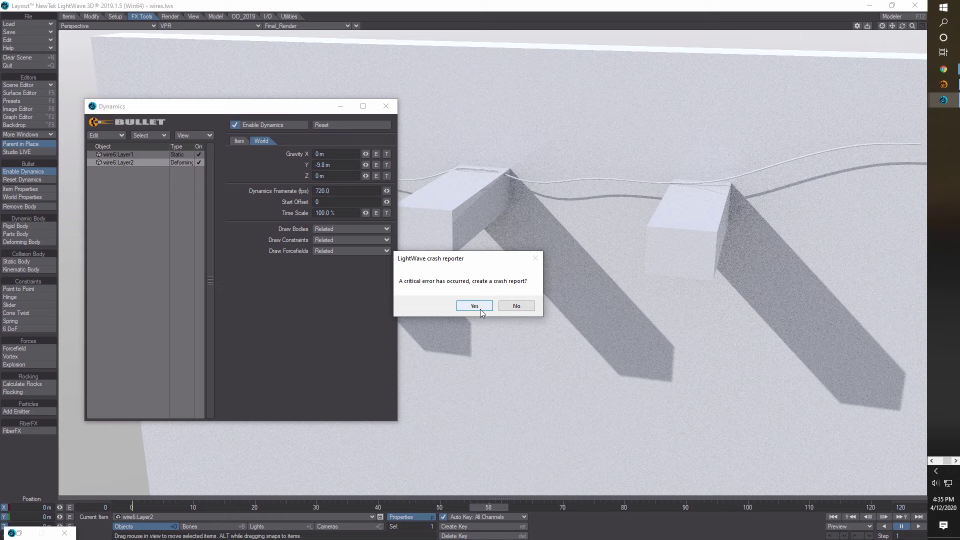
Decline the crash report and send the wire6 object from Modeler to a fresh Layout session.
click(516, 306)
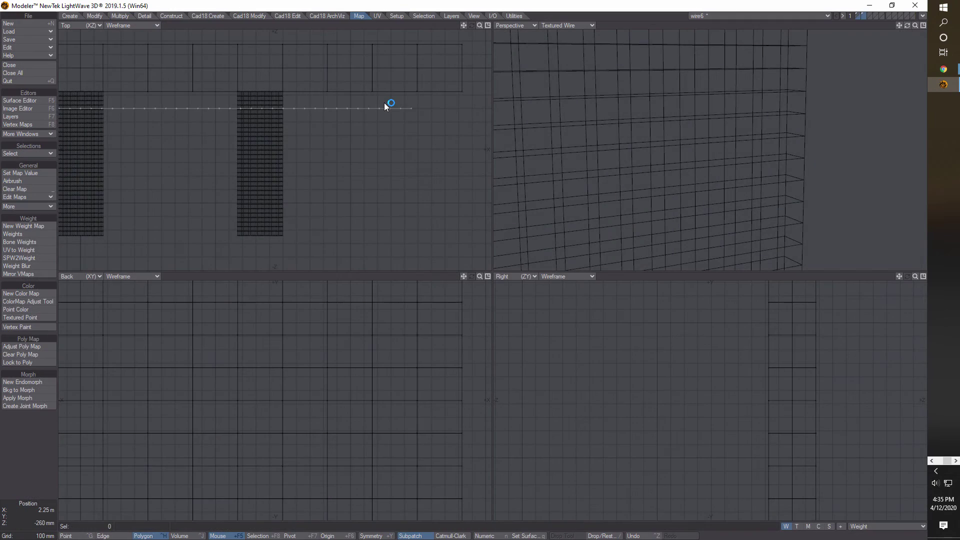
click(923, 16)
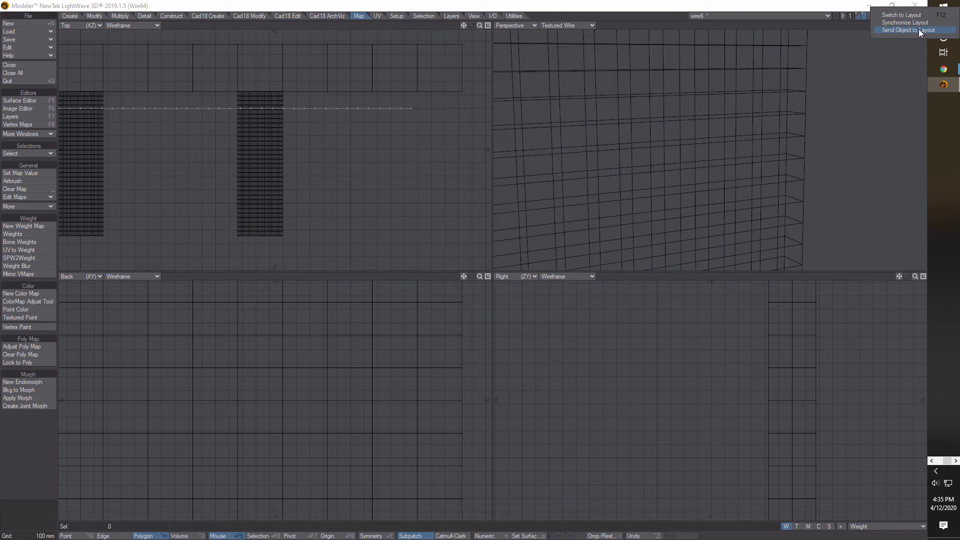
click(919, 31)
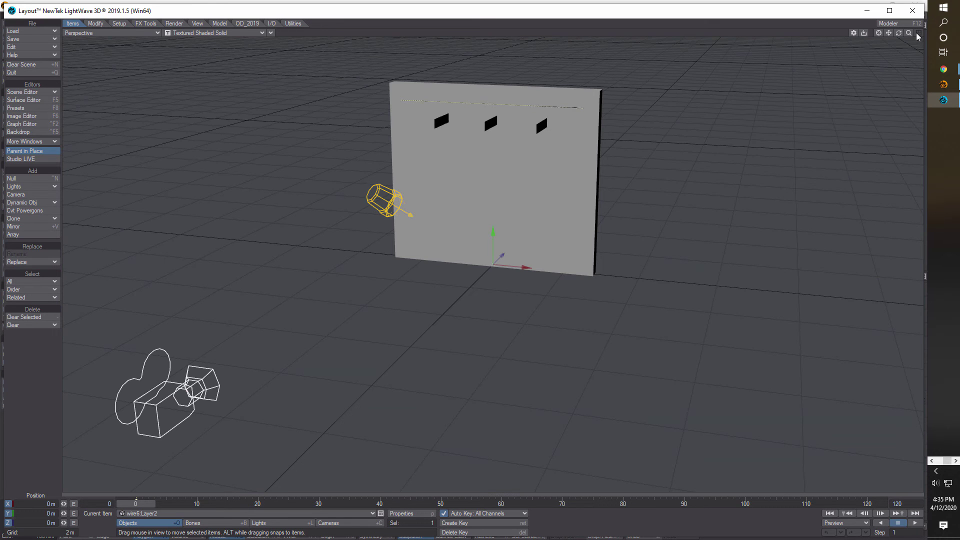
Play the wire scene's animation, stop it and return to the first frame.
drag(909, 31, 888, 65)
drag(908, 32, 909, 50)
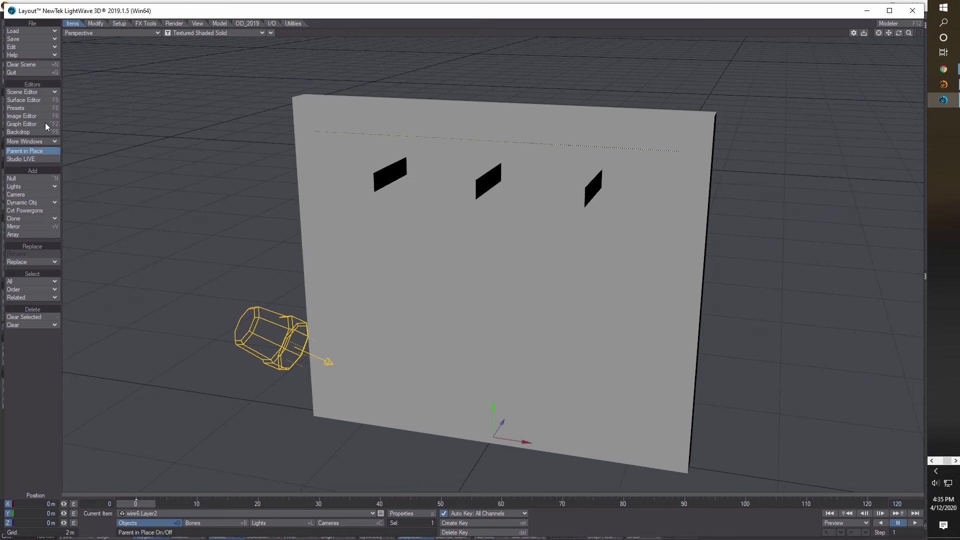
click(913, 523)
click(899, 523)
click(830, 513)
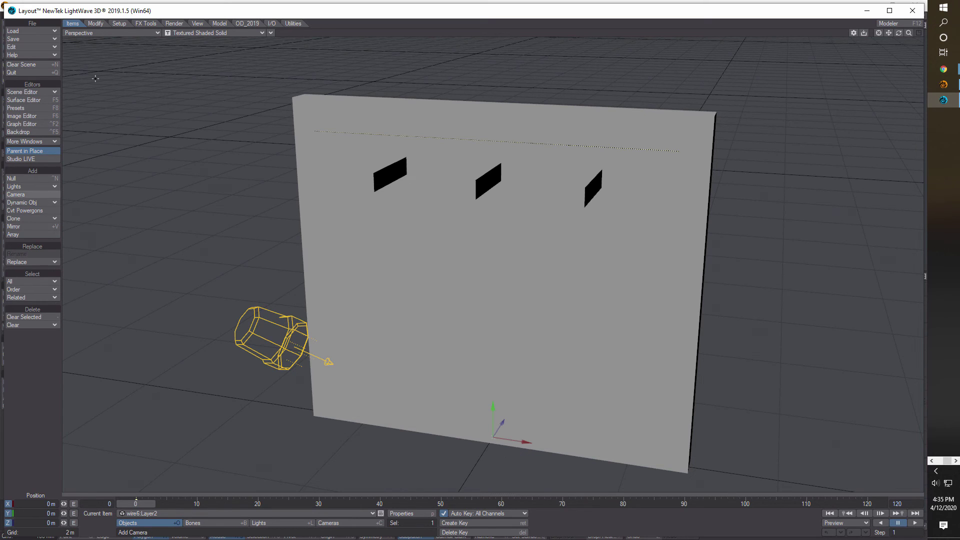
Make the wire layer wire6:Layer2 a Bullet deforming body and set its Mesh Filter to Weight.
click(145, 23)
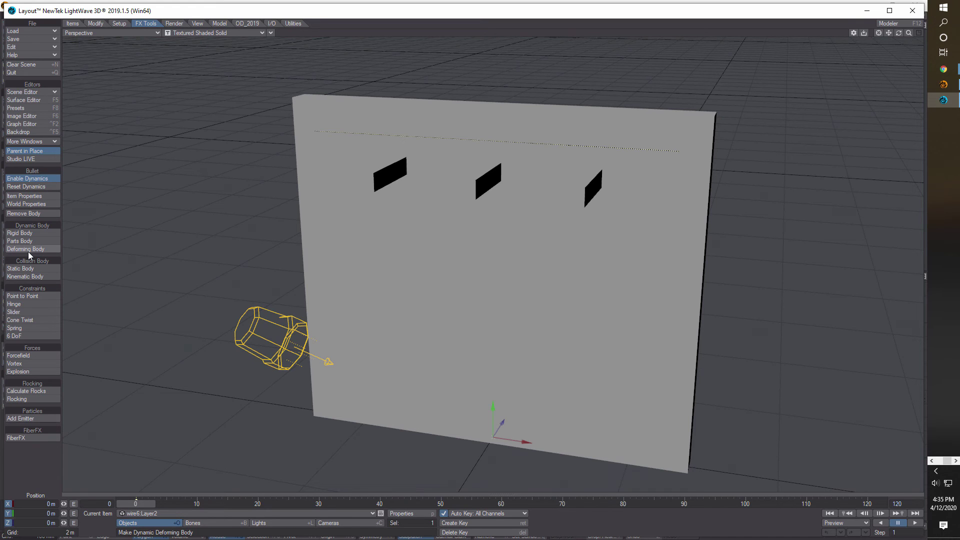
click(37, 195)
click(384, 212)
click(383, 218)
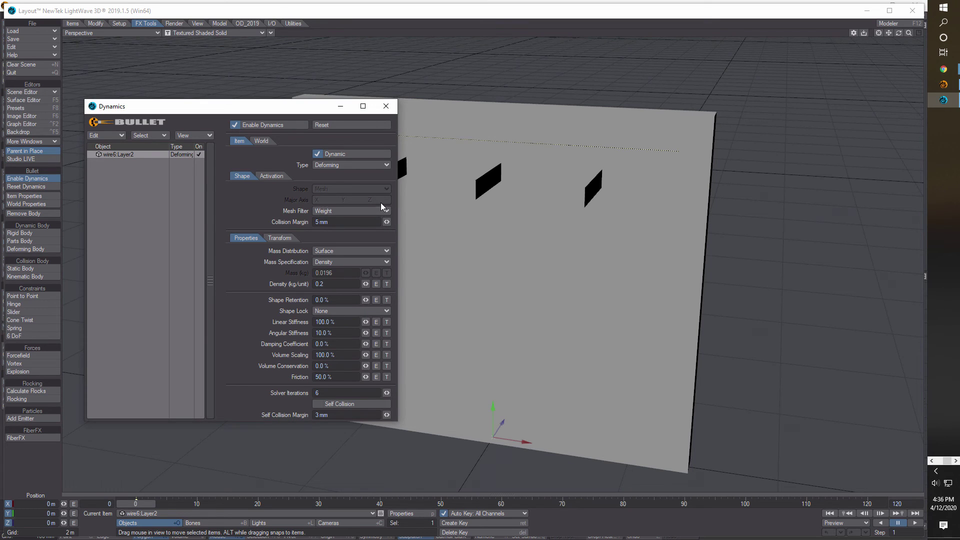
Set the Bullet world's Dynamics Framerate to 360 fps and close the dynamics settings.
click(262, 141)
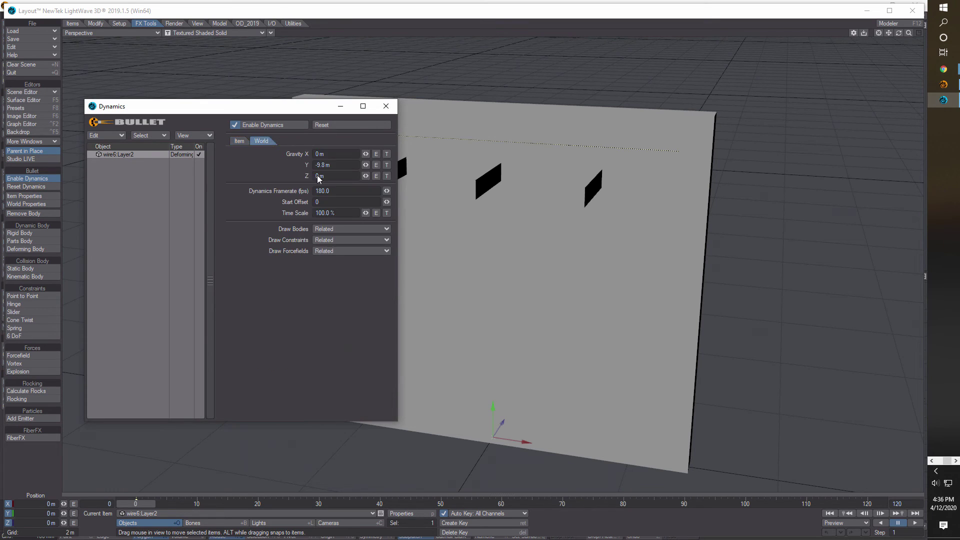
click(340, 191)
text(360)
key(Tab)
click(386, 106)
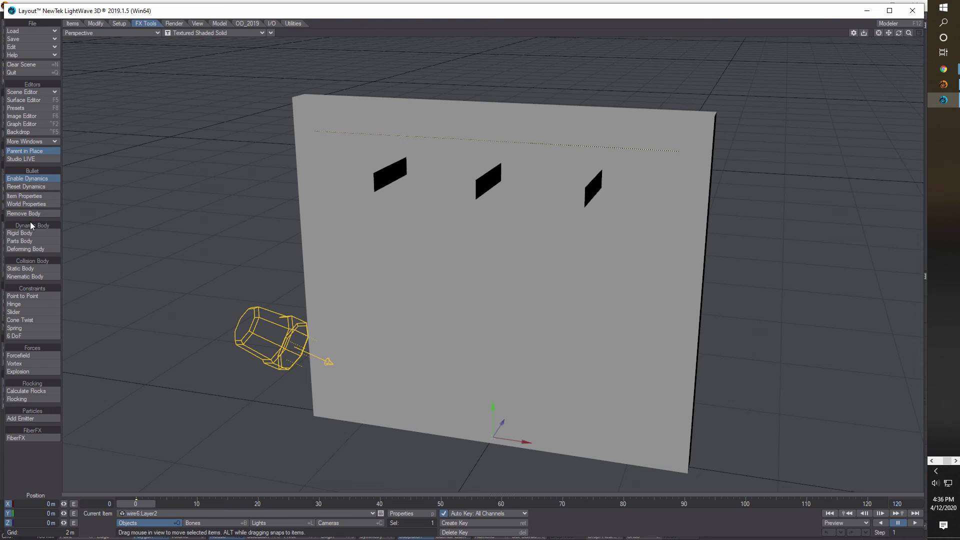
Make the slab and bars layer wire6:Layer1 a static body, run the simulation and stop at frame 56.
key(Up)
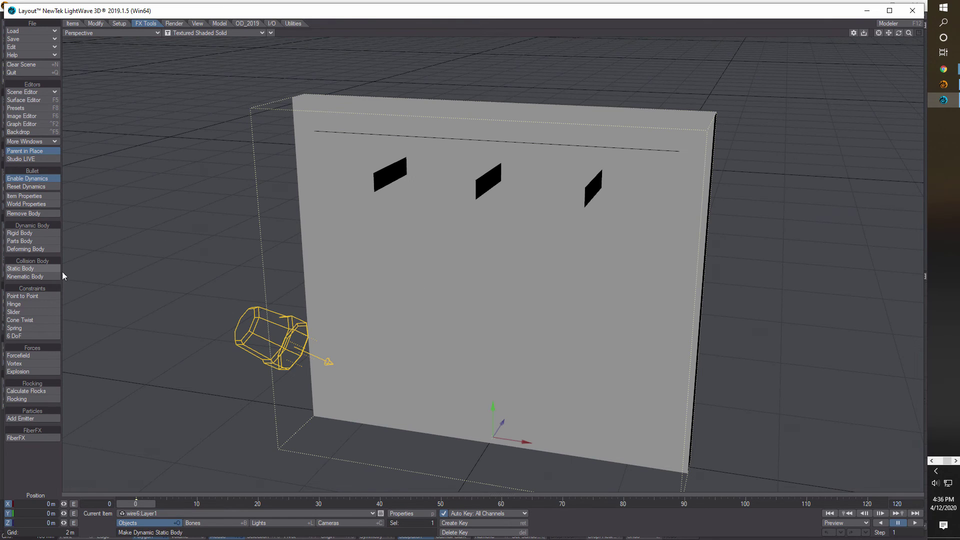
click(916, 523)
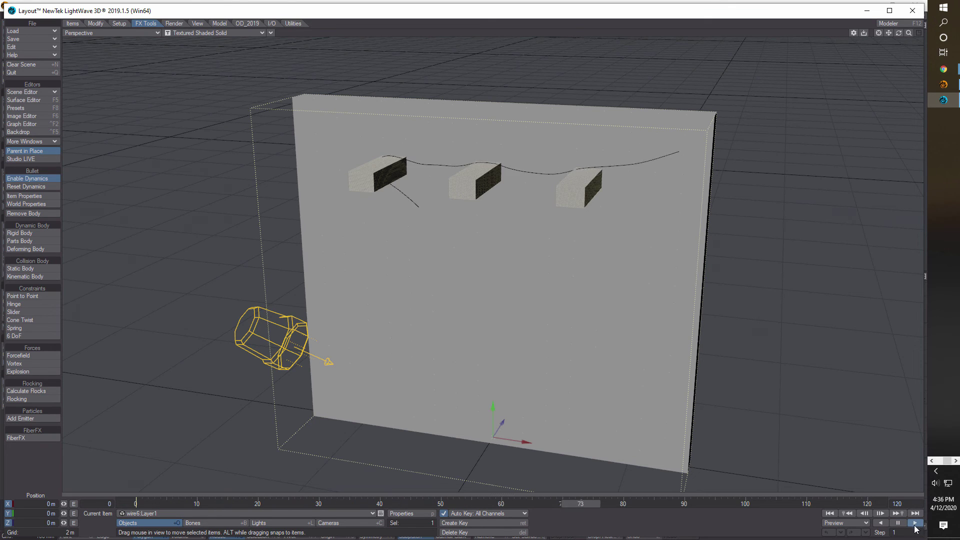
click(898, 523)
drag(292, 504, 478, 504)
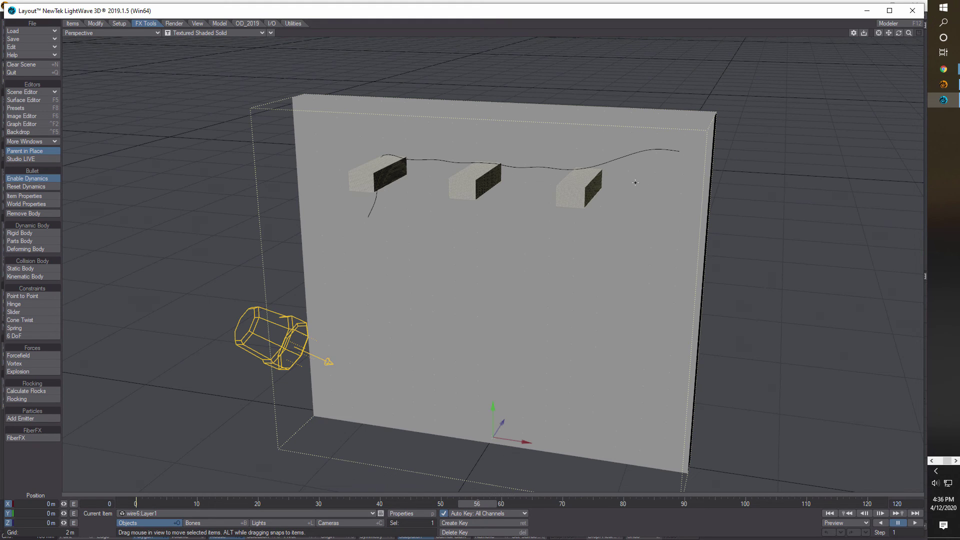
Save the scene as an incremental version with the file name wire3 in the Primitive_Lights-Neon_Sign folder.
click(404, 512)
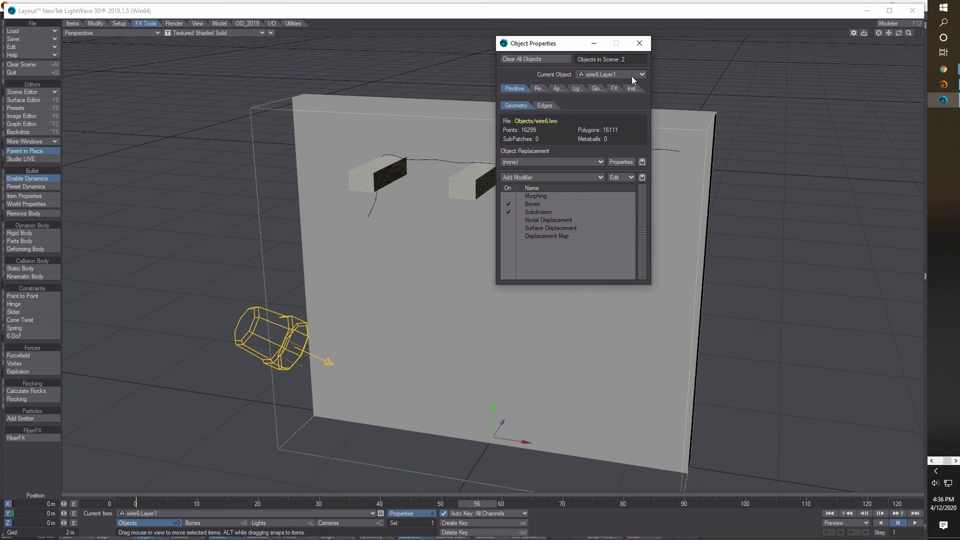
click(639, 43)
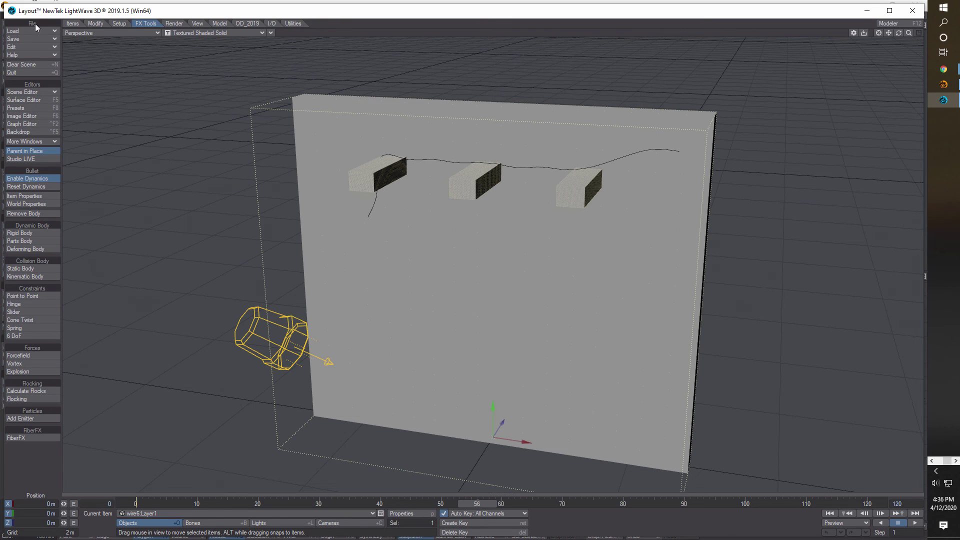
click(33, 37)
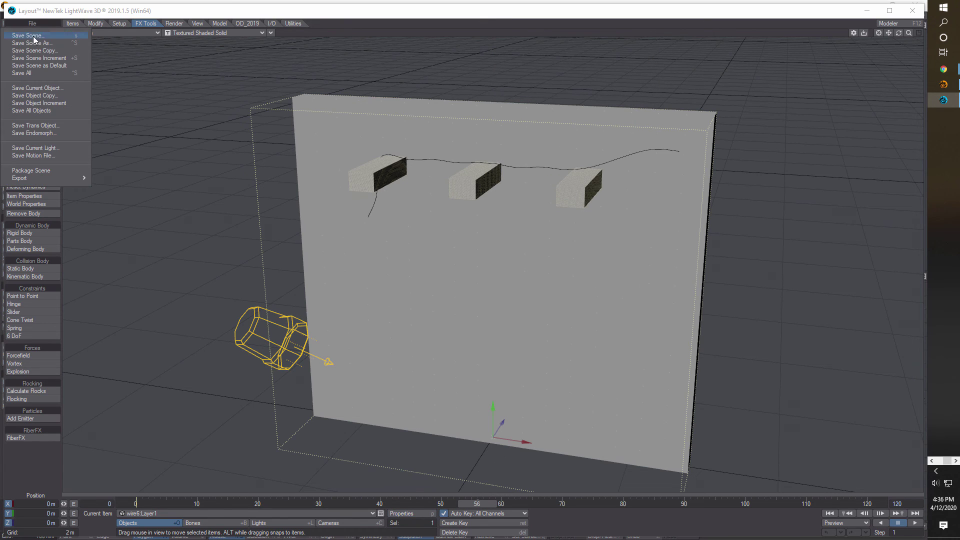
click(50, 61)
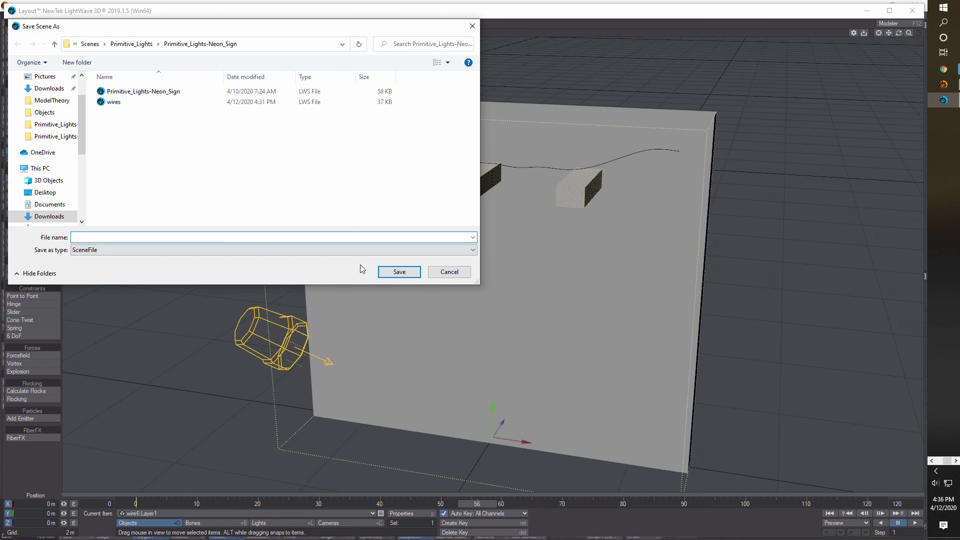
click(414, 276)
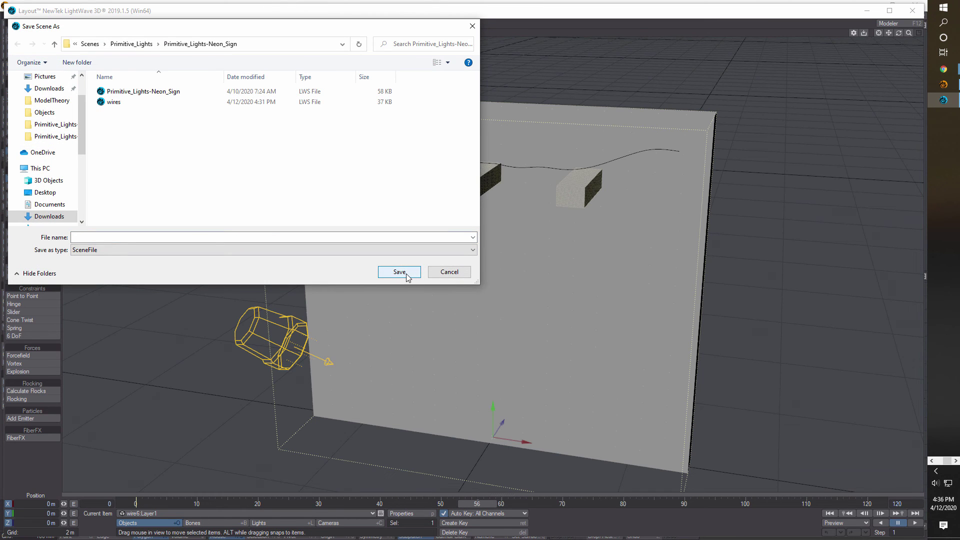
click(217, 238)
text(wire3)
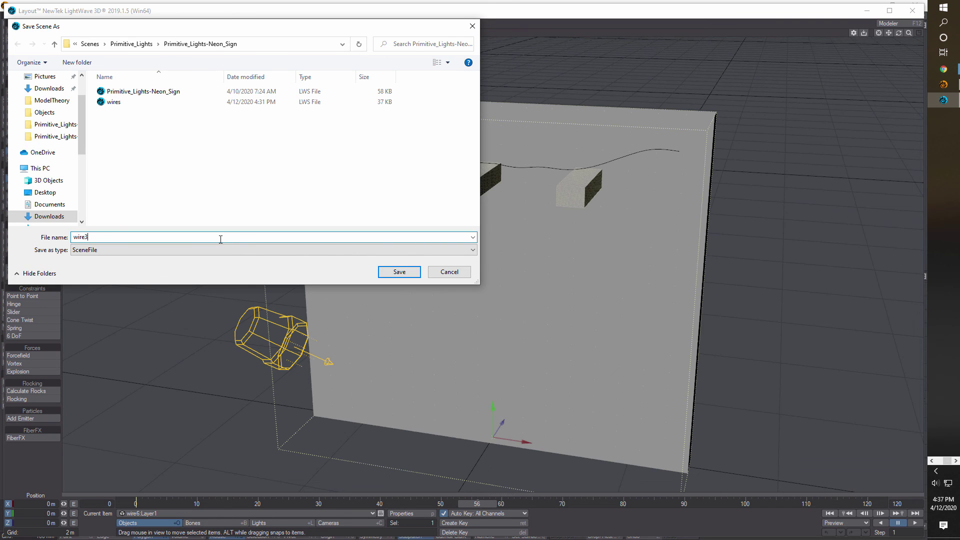
click(390, 273)
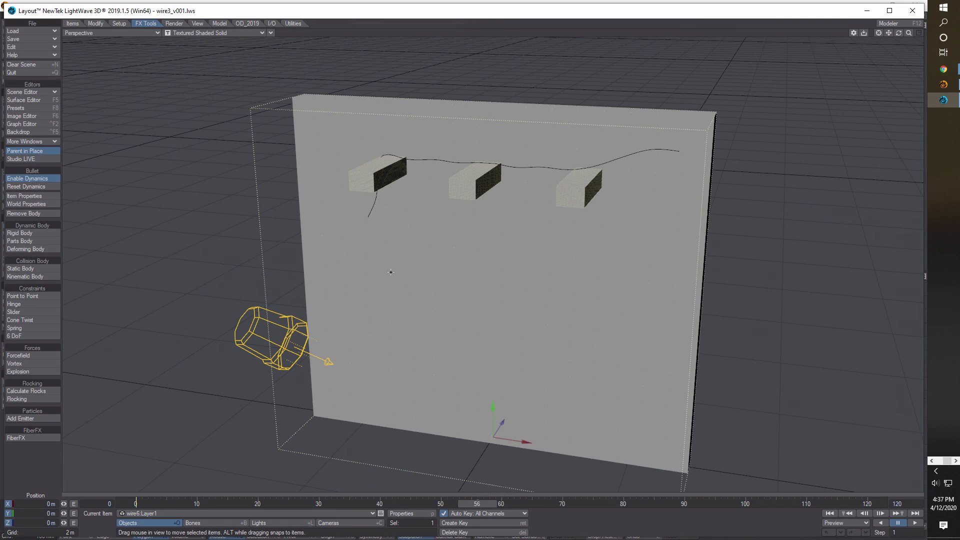
Make wire6:Layer2 the current object and change its Particle/Line Thickness in the edge properties.
click(405, 515)
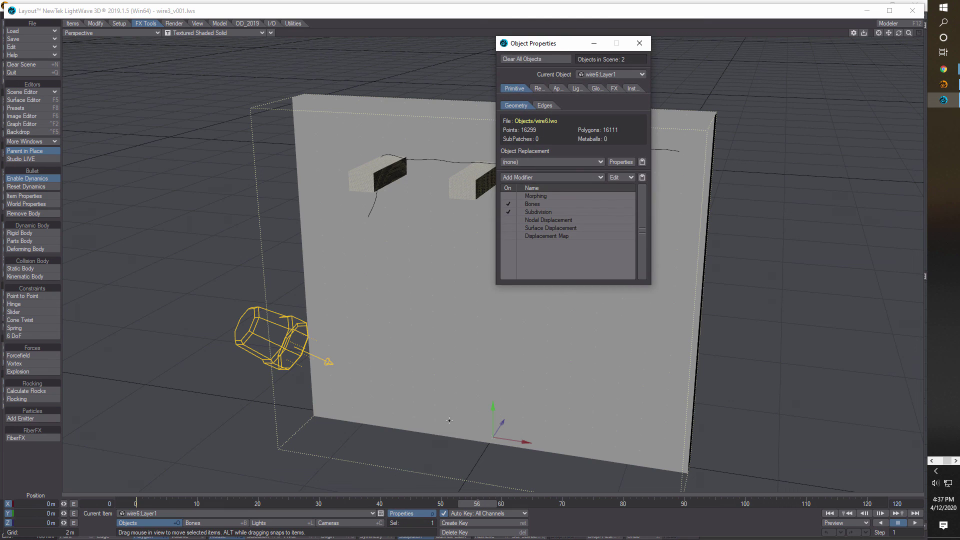
click(640, 43)
click(373, 512)
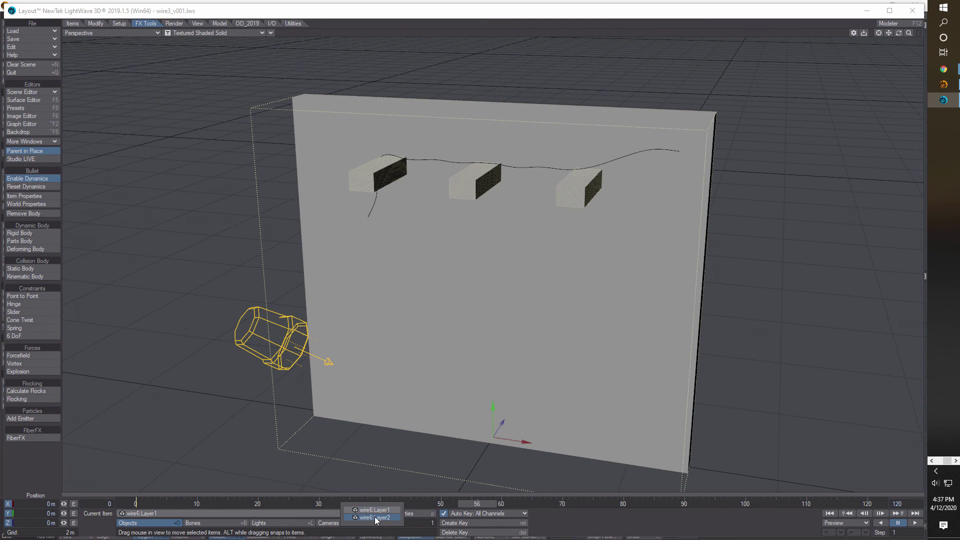
click(372, 522)
click(401, 514)
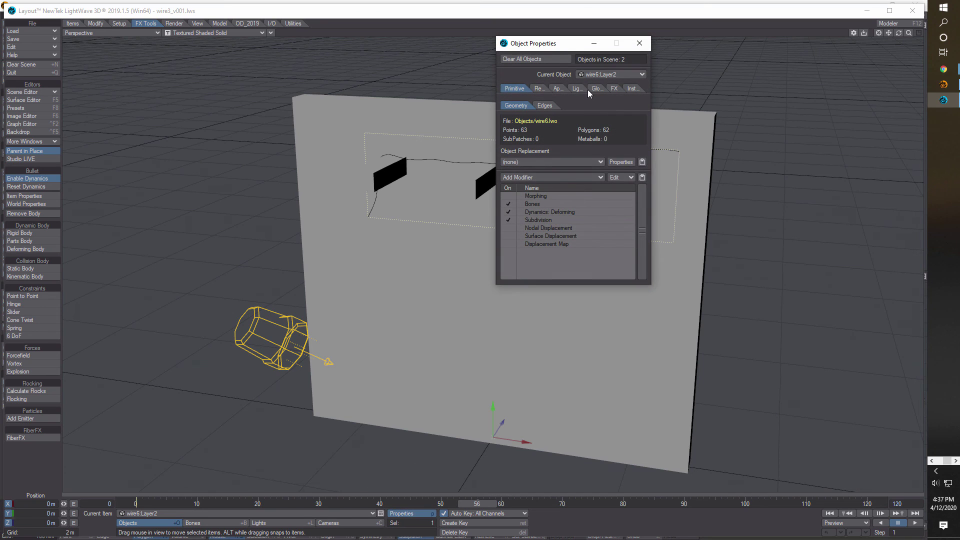
click(546, 105)
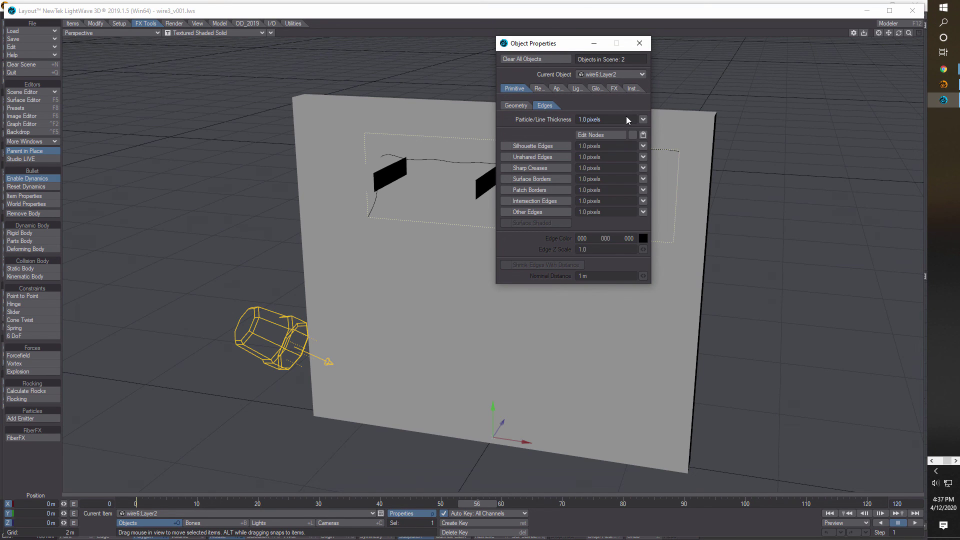
key(ctrl+a)
text(-.0)
click(640, 42)
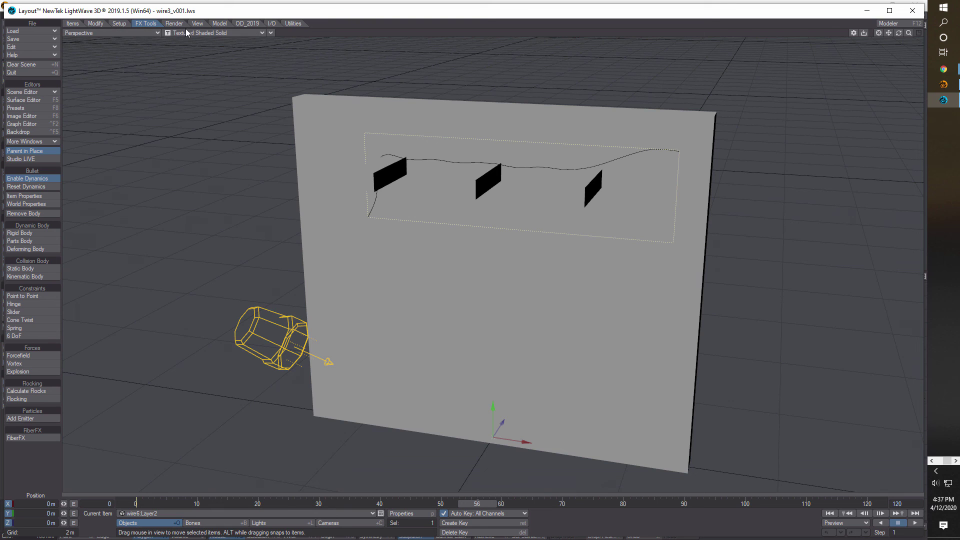
Switch the perspective viewport to VPR to preview the thickened wire, and select the slab and bars layer.
click(254, 33)
click(237, 72)
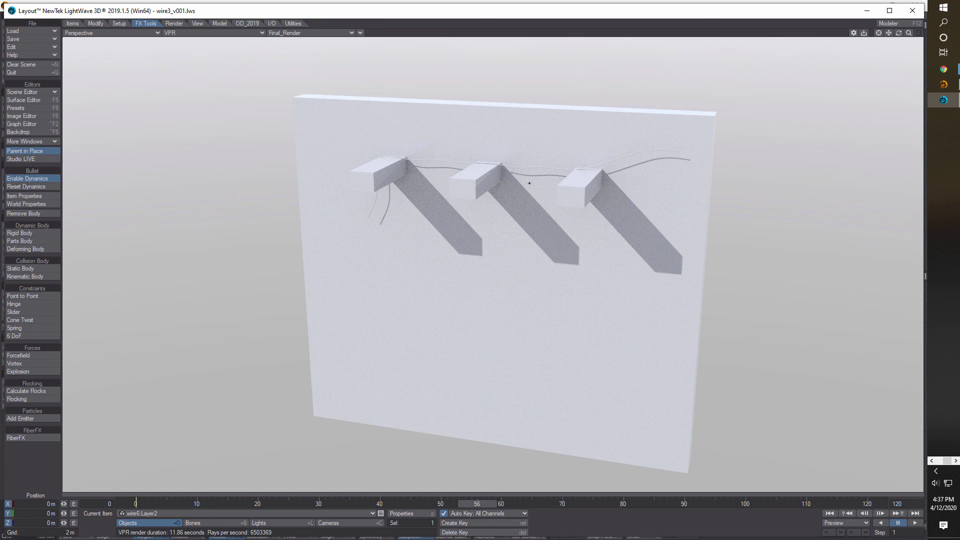
click(354, 266)
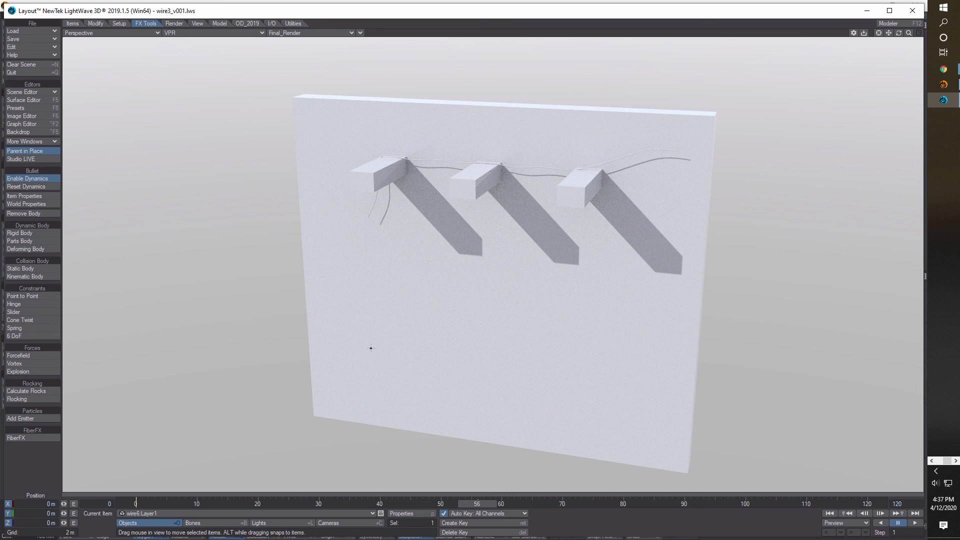